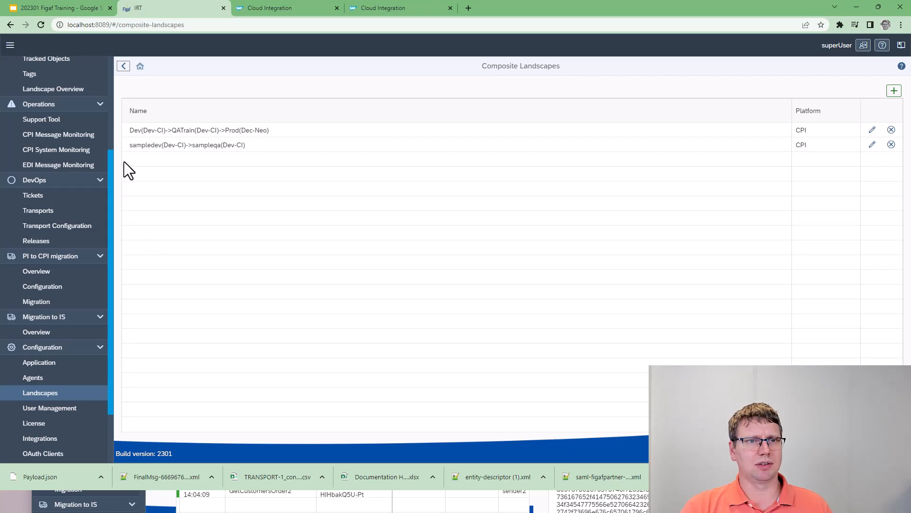
# Start a new CPI composite landscape with Dec-Neo as the first system and Dev-CI as the second.
pyautogui.tripleClick(167, 130)
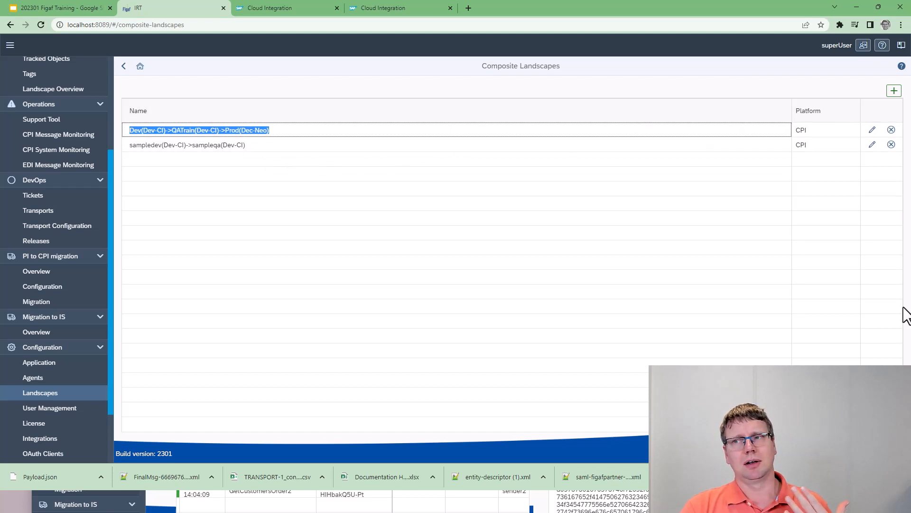
pyautogui.click(894, 92)
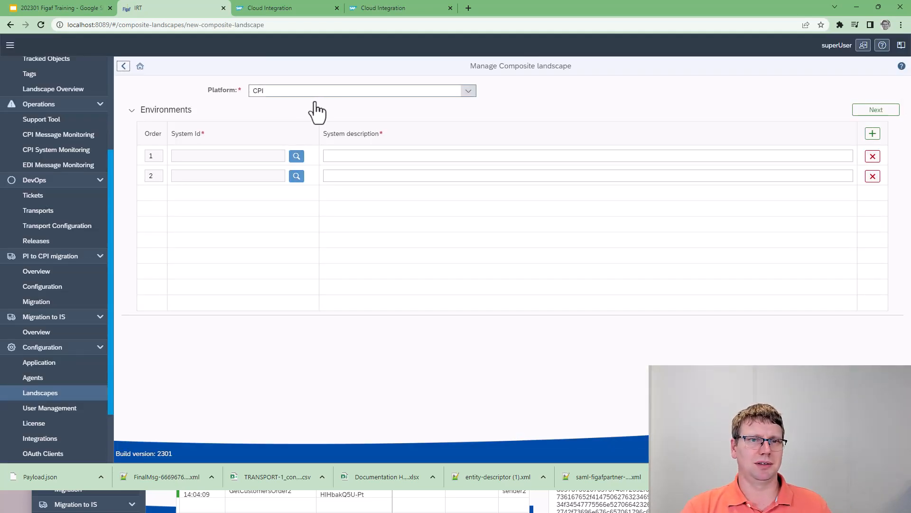
pyautogui.click(297, 156)
pyautogui.click(280, 123)
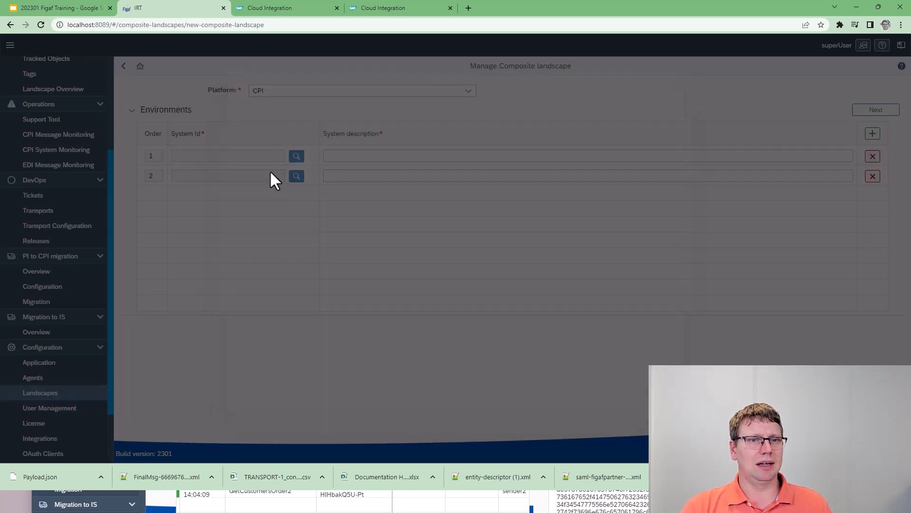
pyautogui.click(299, 176)
pyautogui.click(291, 137)
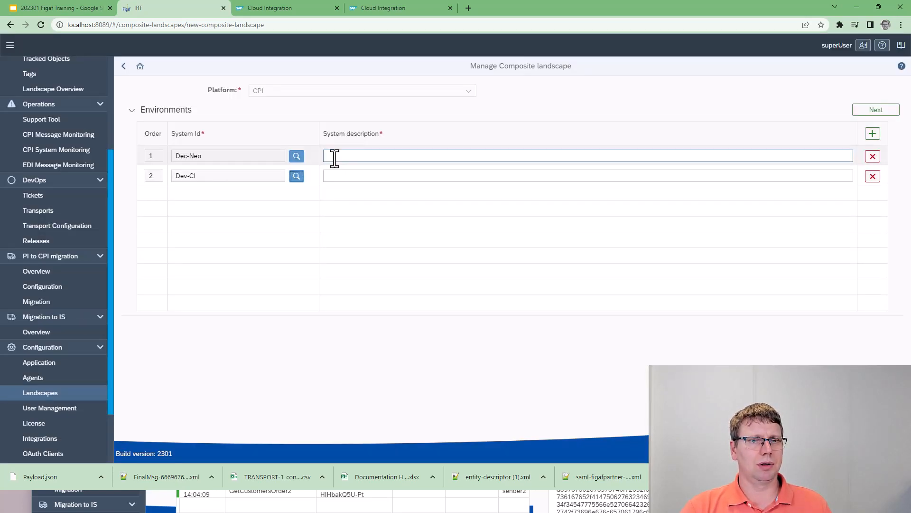
# Describe the Dec-Neo system as Neo and the Dev-CI system as IS, and continue to the landscape settings.
pyautogui.click(342, 158)
pyautogui.press('Tab')
pyautogui.press('Tab')
pyautogui.press('Tab')
pyautogui.press('Tab')
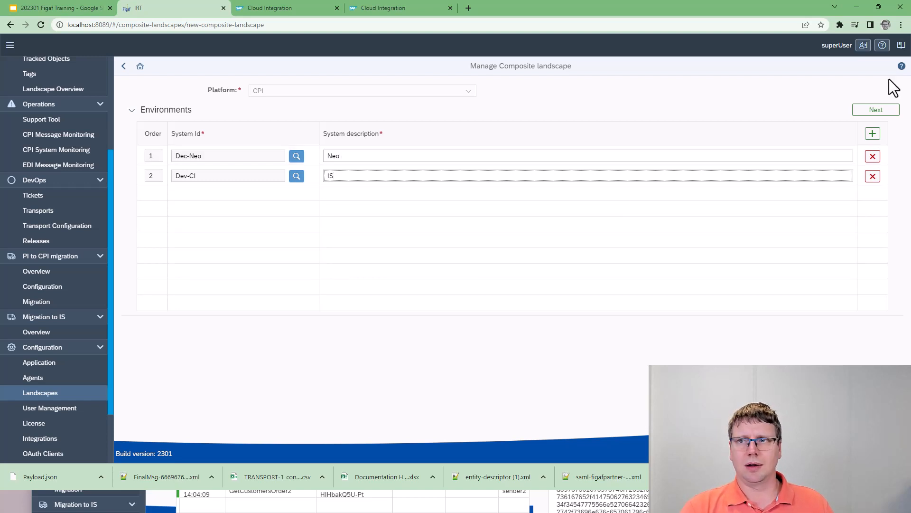
pyautogui.click(876, 110)
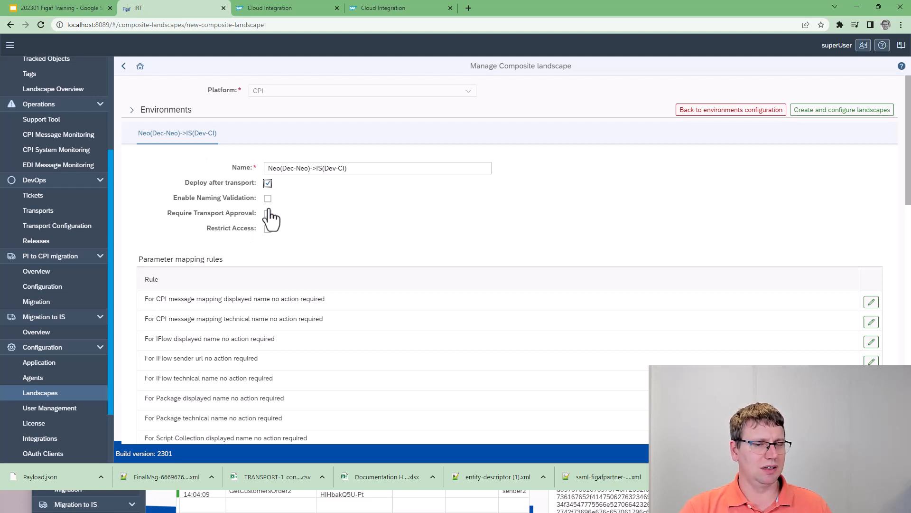
# Examine the landscape's parameter mapping rules, parameter value replacements, and the deny and allow criteria.
pyautogui.scroll(-4, 257, 235)
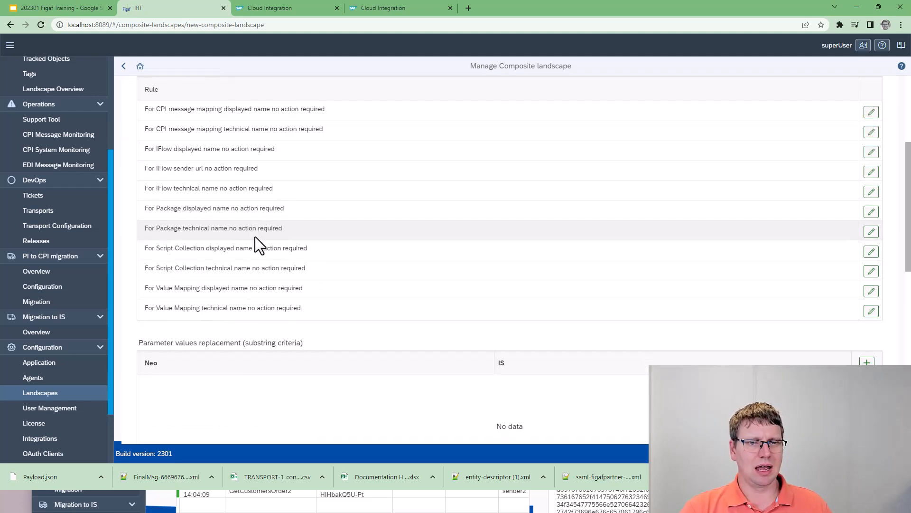
pyautogui.scroll(-3, 309, 223)
pyautogui.scroll(2, 309, 208)
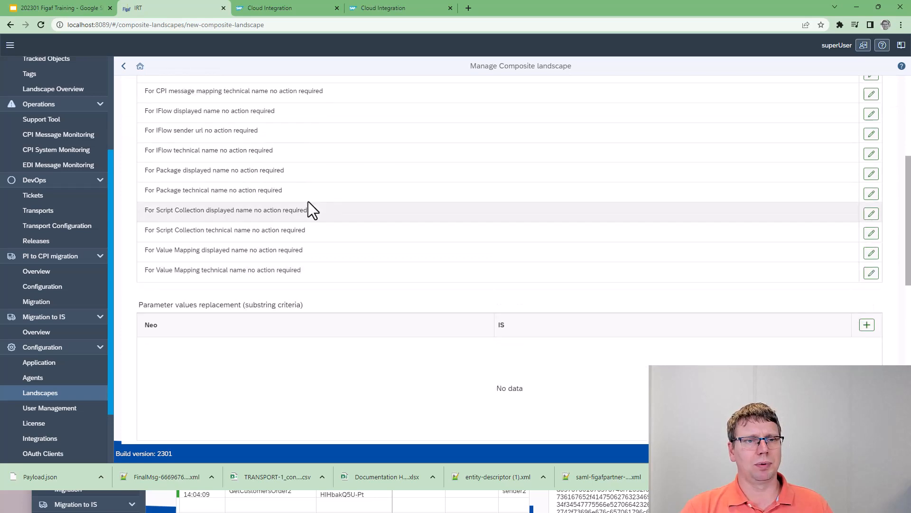
pyautogui.scroll(-2, 318, 204)
pyautogui.scroll(-7, 274, 315)
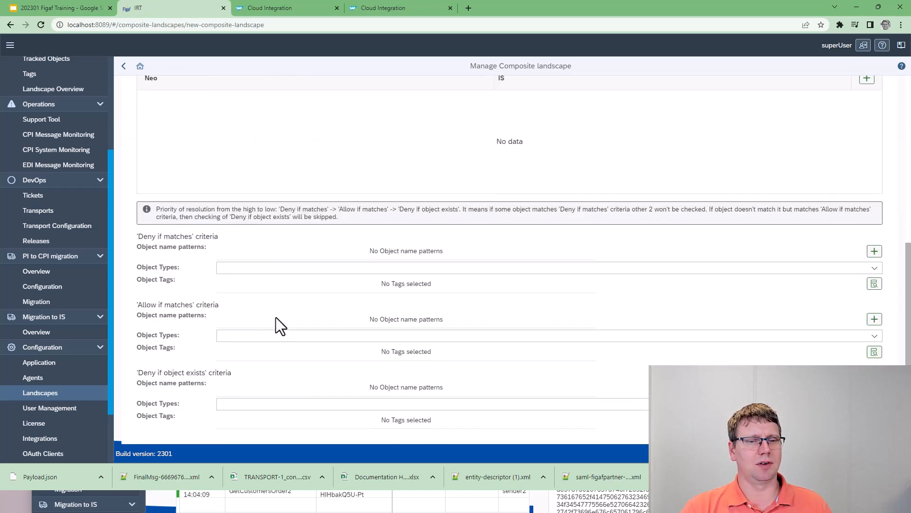
pyautogui.scroll(4, 275, 318)
pyautogui.scroll(2, 283, 312)
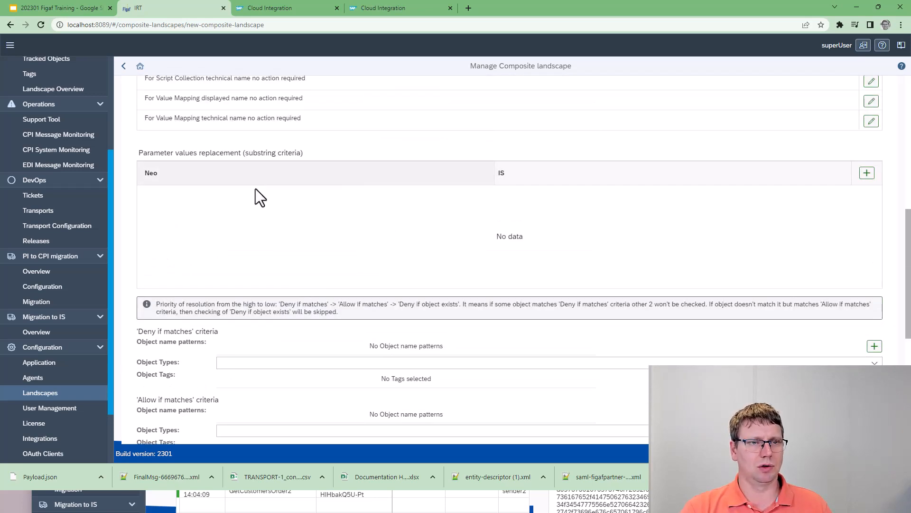
pyautogui.scroll(-6, 266, 237)
pyautogui.scroll(15, 274, 276)
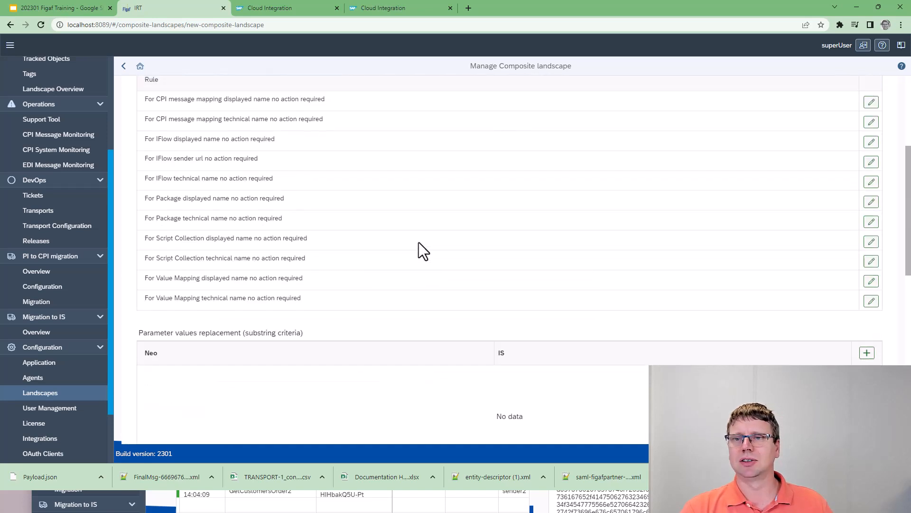
# Create and configure the Neo(Dec-Neo)->IS(Dev-CI) landscape and confirm its creation.
pyautogui.click(816, 112)
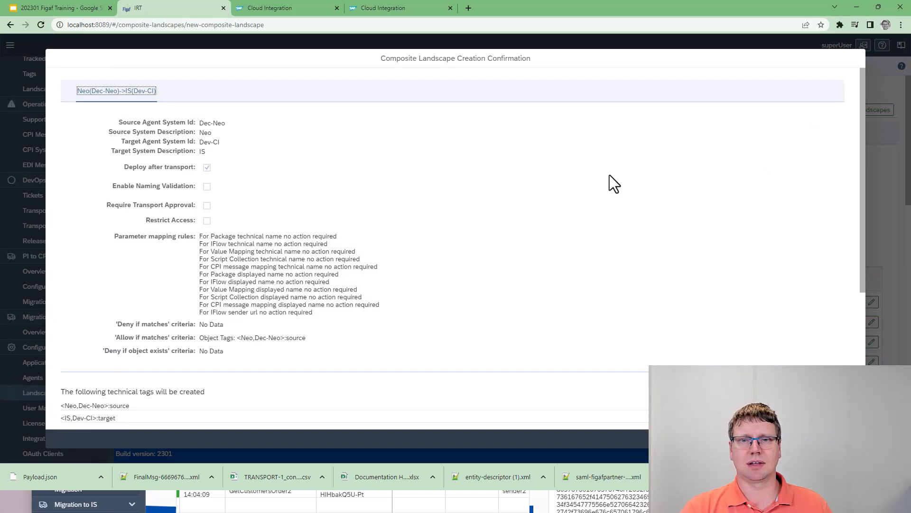
pyautogui.click(820, 439)
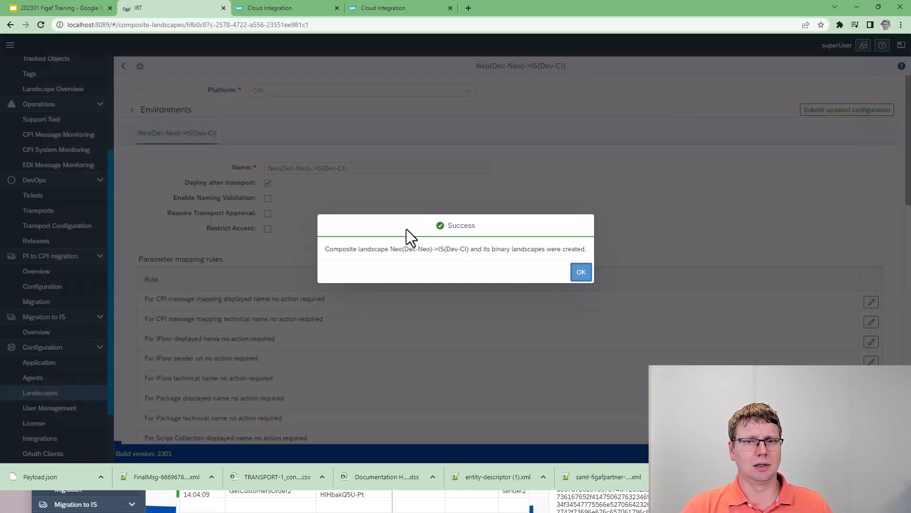
pyautogui.click(580, 272)
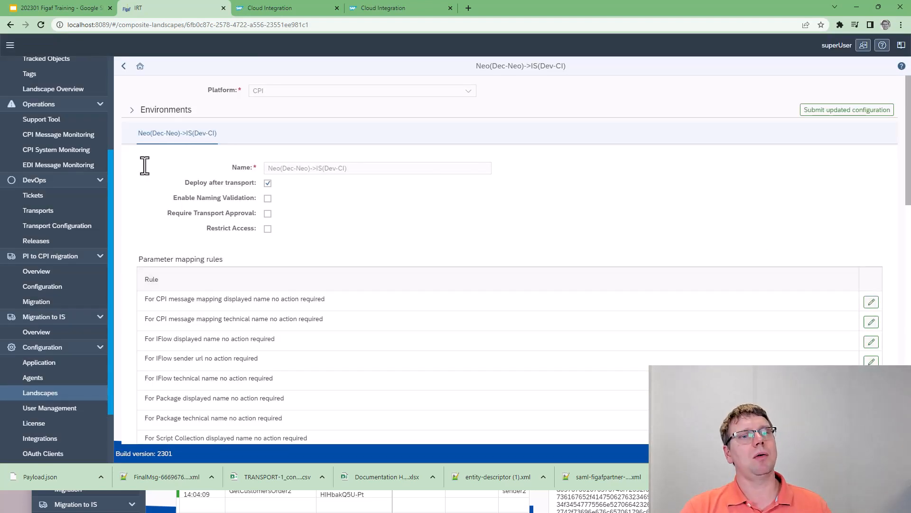
# In the Migration to IS overview, choose migration landscape Neo(Dec-Neo)->IS(Dev-CI) and target landscape Dev(Dev-CI)->QATrain(Dev-CI)->Prod(Dec-Neo).
pyautogui.click(68, 333)
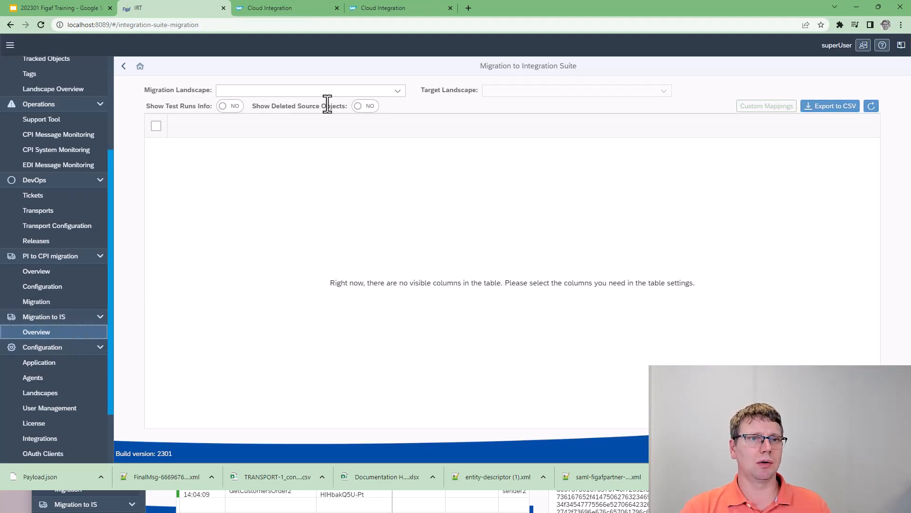
pyautogui.click(353, 91)
pyautogui.click(349, 104)
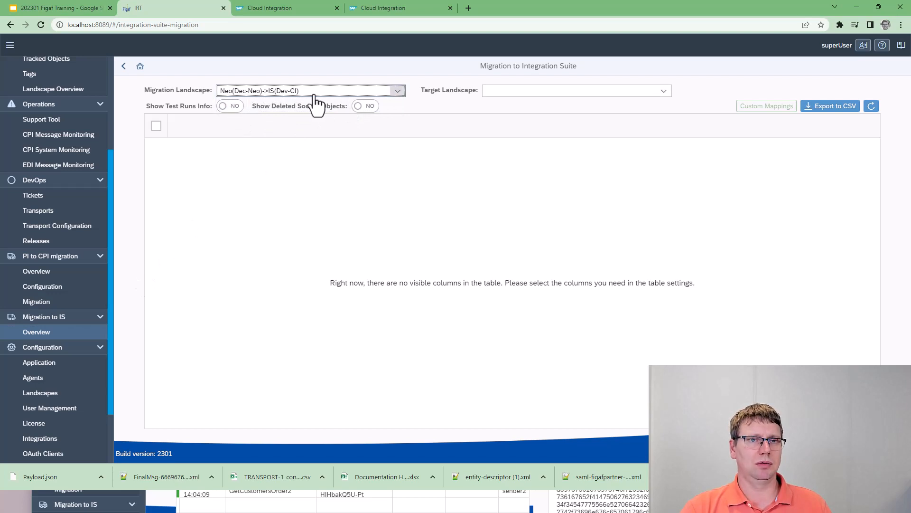
pyautogui.click(518, 95)
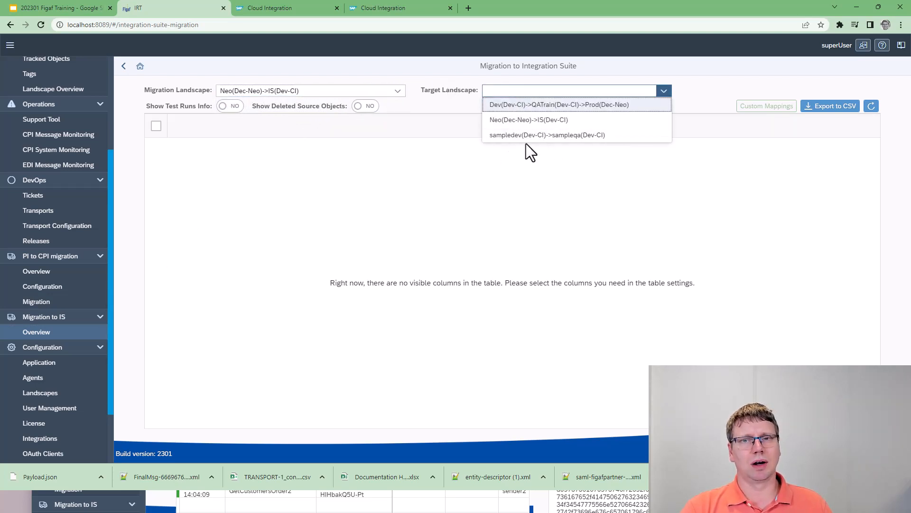
pyautogui.click(504, 105)
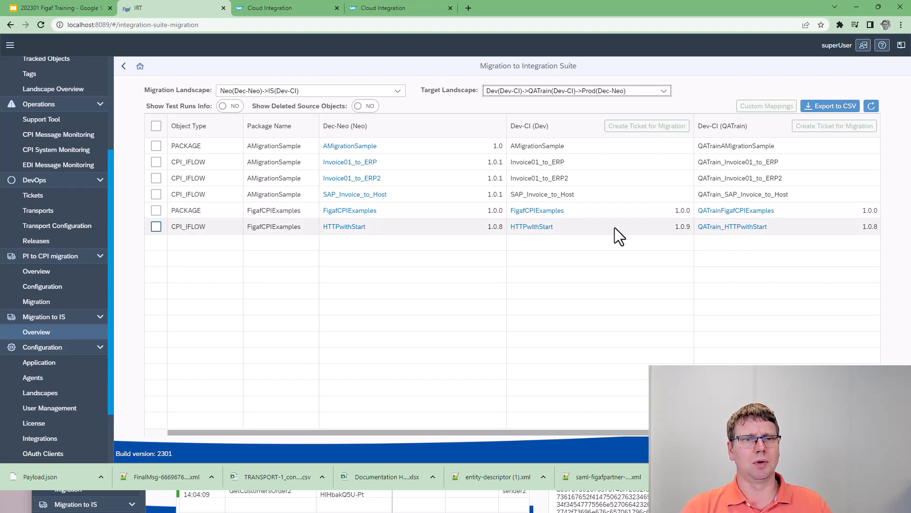
# Select the AMigrationSample package and its iFlows Invoice01_to_ERP, Invoice01_to_ERP2 and SAP_Invoice_to_Host.
pyautogui.click(157, 144)
pyautogui.click(156, 163)
pyautogui.click(155, 178)
pyautogui.click(153, 195)
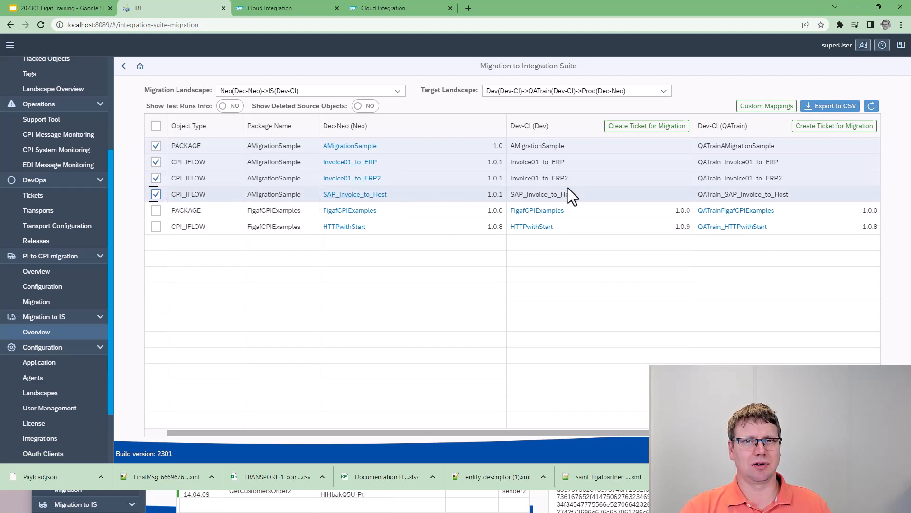
# Open the custom mappings of the selected objects and expand the URL mappings of all three iFlows.
pyautogui.click(745, 108)
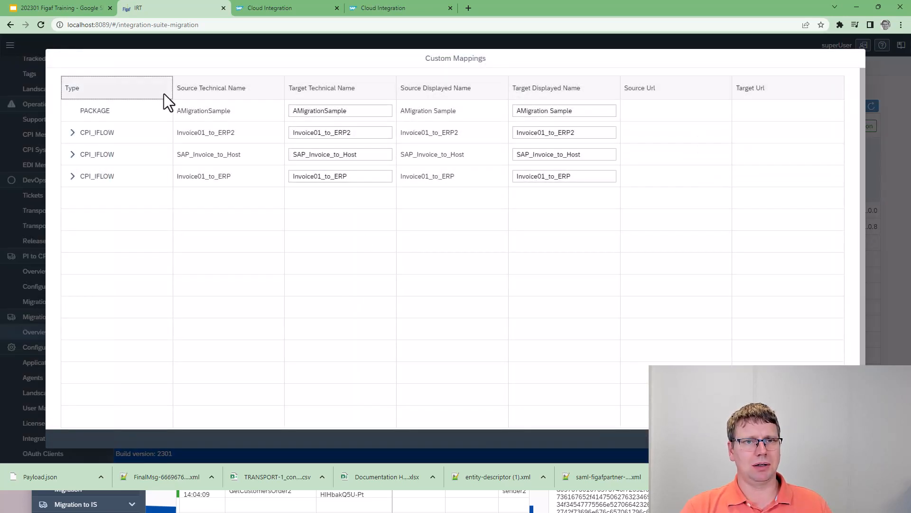
pyautogui.click(72, 132)
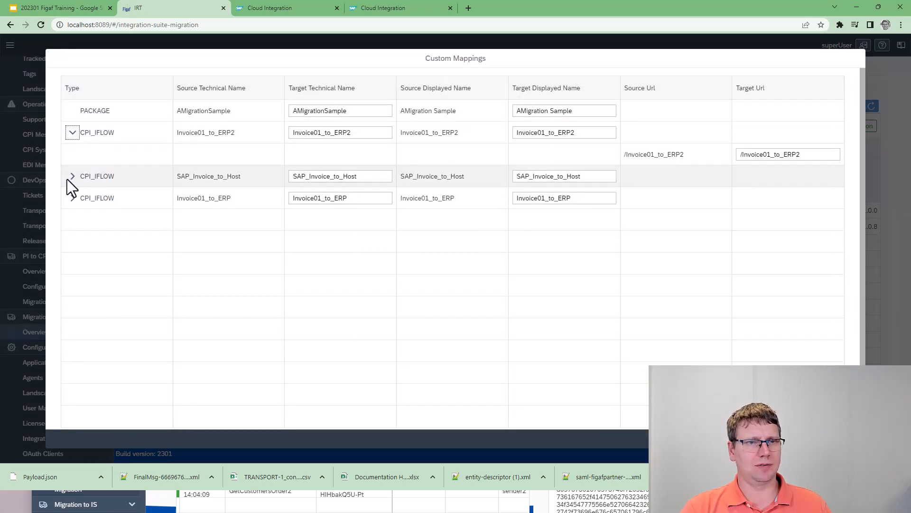
pyautogui.doubleClick(69, 177)
pyautogui.click(72, 198)
pyautogui.click(72, 176)
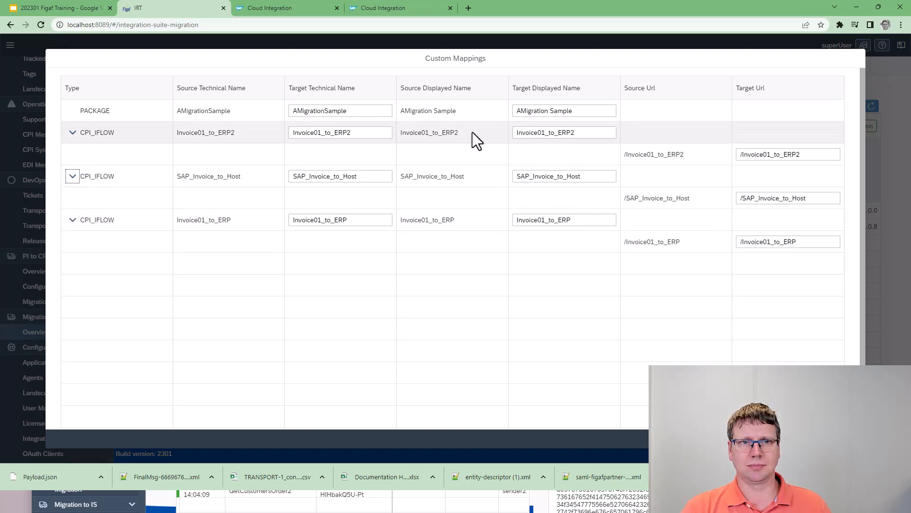
# Set the Invoice01_to_ERP2 iFlow's target technical name to I01_Invoice01_to_ERP2 and its target displayed name to "I01 Invoice01_to_ERP2".
pyautogui.click(295, 133)
pyautogui.write('NEO')
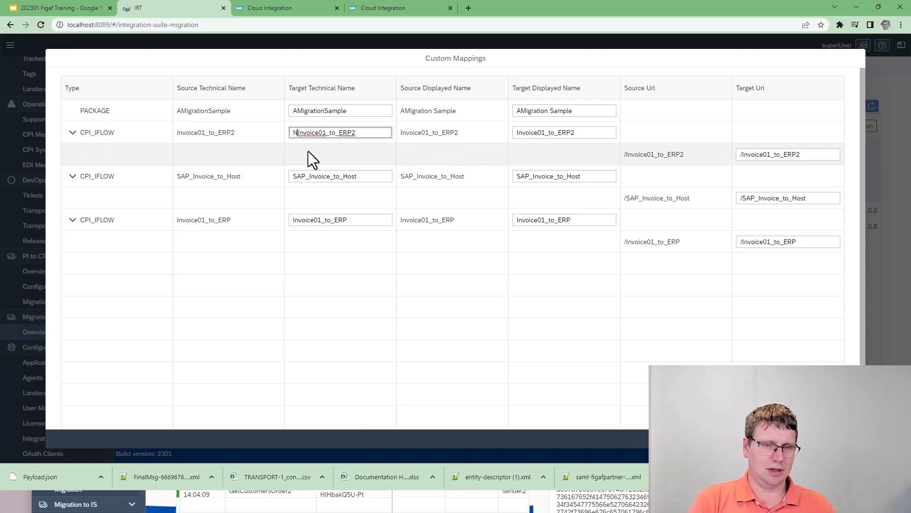
pyautogui.press('BackSpace')
pyautogui.press('BackSpace')
pyautogui.press('BackSpace')
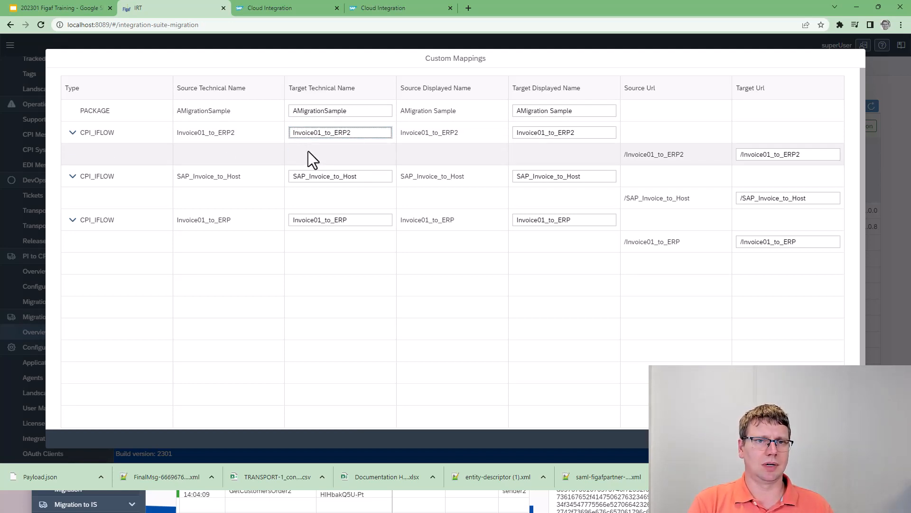
pyautogui.write('I_')
pyautogui.press('BackSpace')
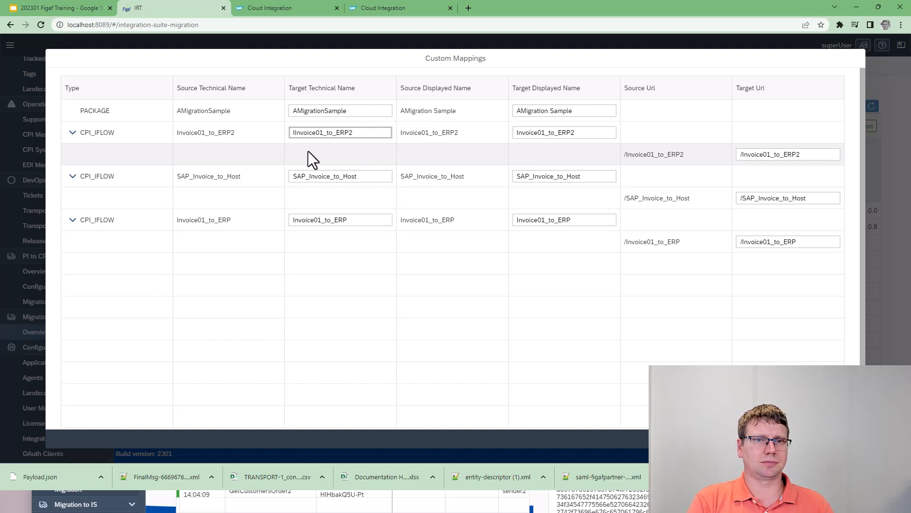
pyautogui.write('01_')
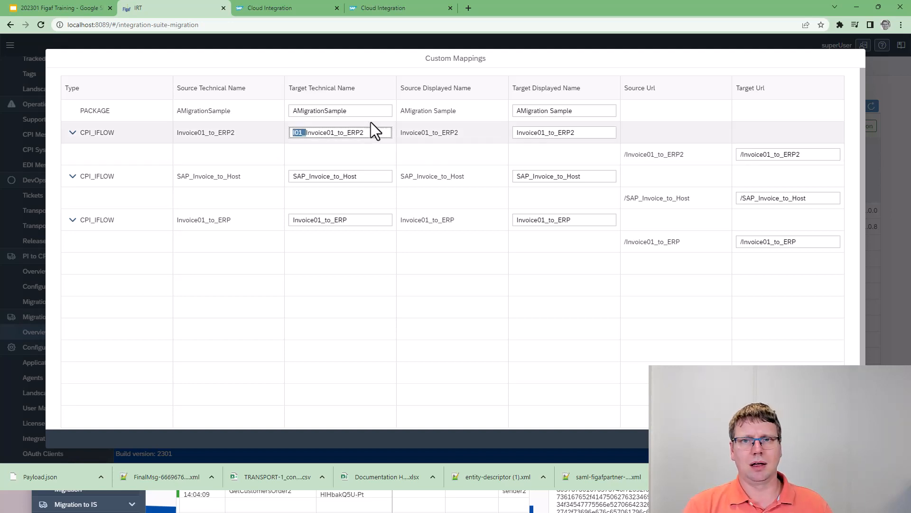
pyautogui.click(517, 134)
pyautogui.write('I01_')
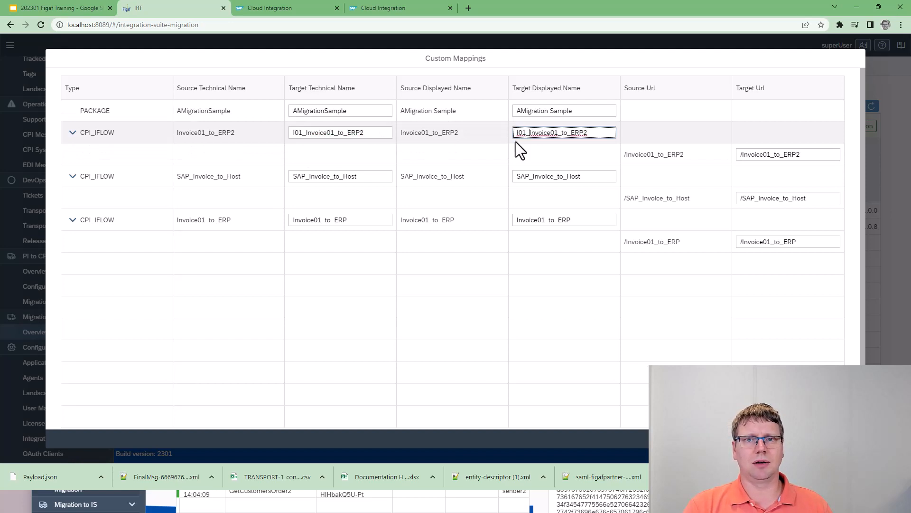
# Set the SAP_Invoice_to_Host iFlow's target technical name to I02_SAP_Invoice_to_Host and its target displayed name to "I02 SAP_Invoice_to_Host".
pyautogui.click(316, 174)
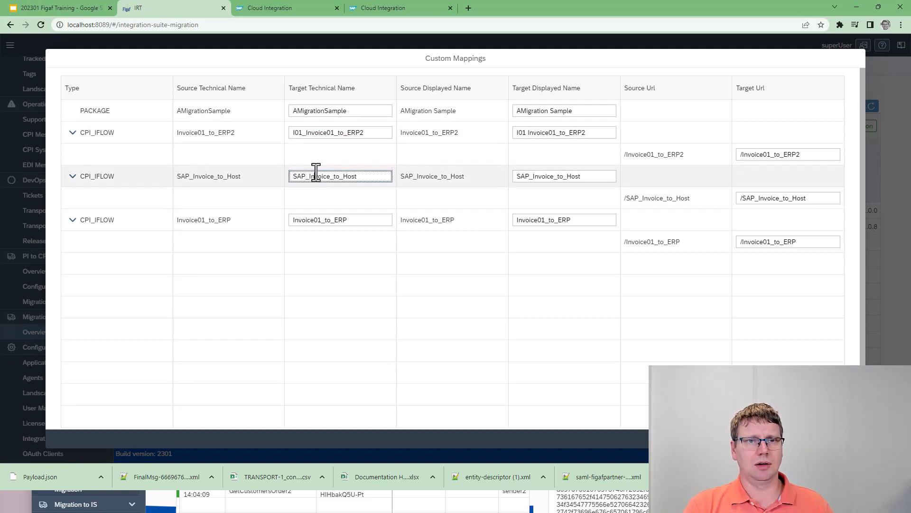
pyautogui.write('I01_')
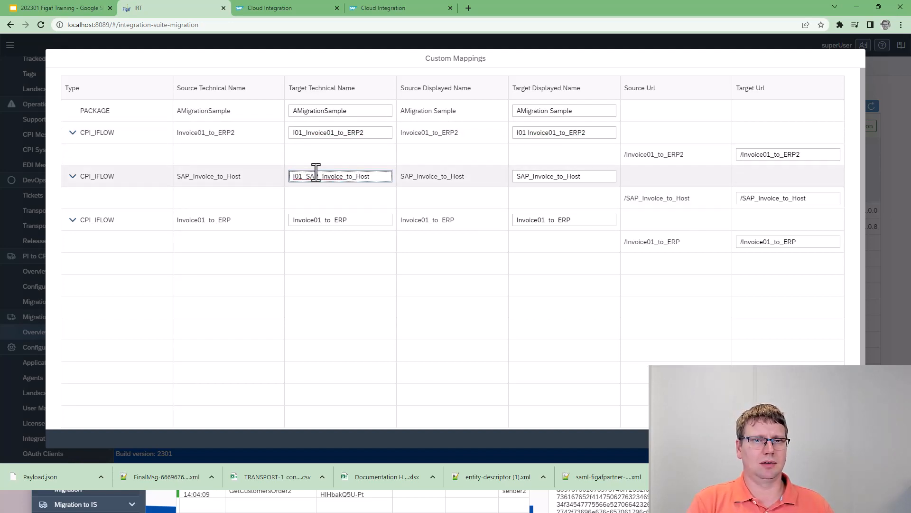
pyautogui.press('BackSpace')
pyautogui.press('BackSpace')
pyautogui.write('2')
pyautogui.write('_')
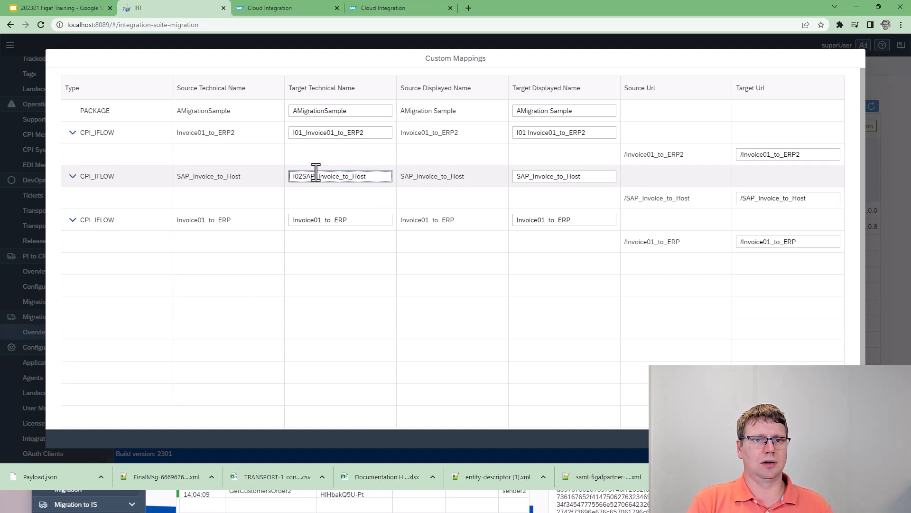
pyautogui.click(517, 178)
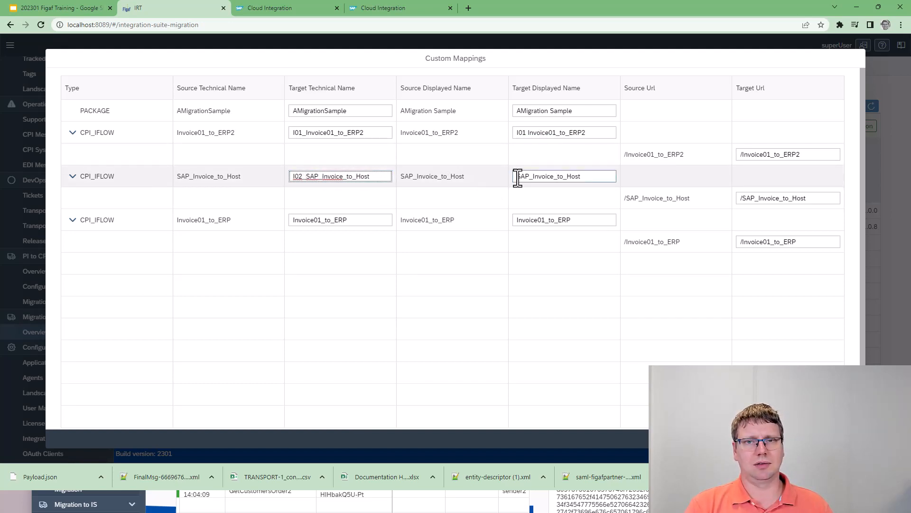
pyautogui.write('I01')
pyautogui.press('BackSpace')
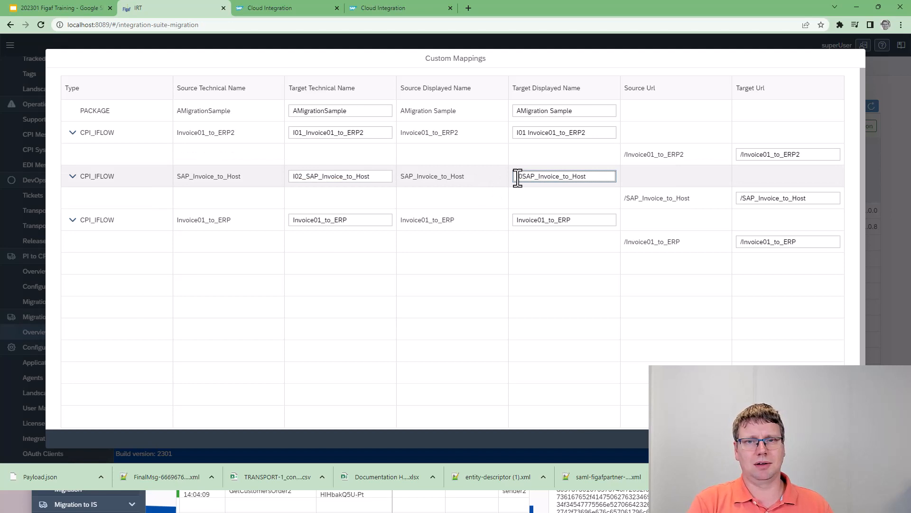
pyautogui.write('2')
# Set the Invoice01_to_ERP iFlow's target technical name to I03_Invoice01_to_ERP and its target displayed name to "I03 Invoice01_to_ERP".
pyautogui.click(379, 221)
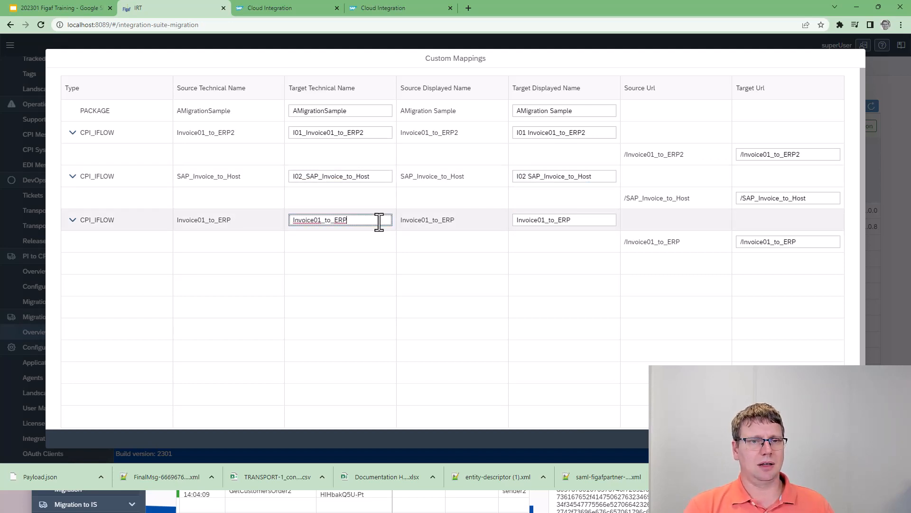
pyautogui.write('I01_')
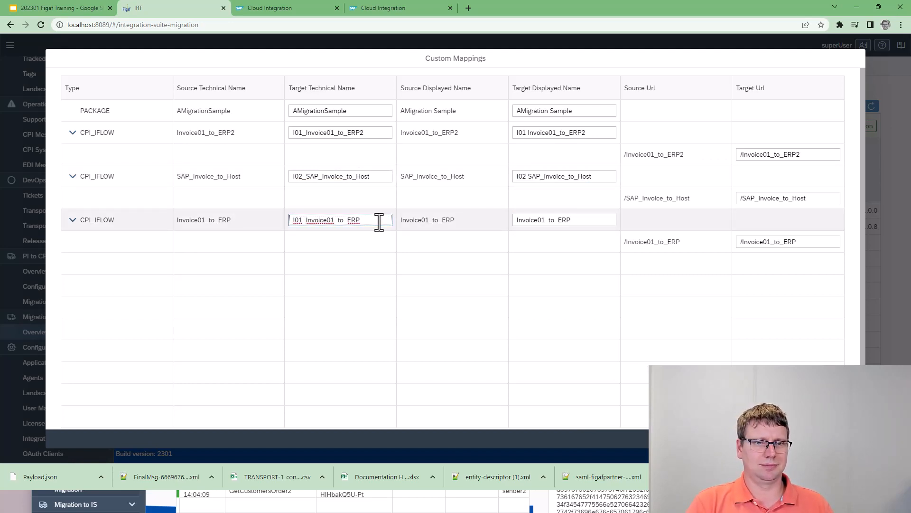
pyautogui.press('BackSpace')
pyautogui.press('BackSpace')
pyautogui.write('3_')
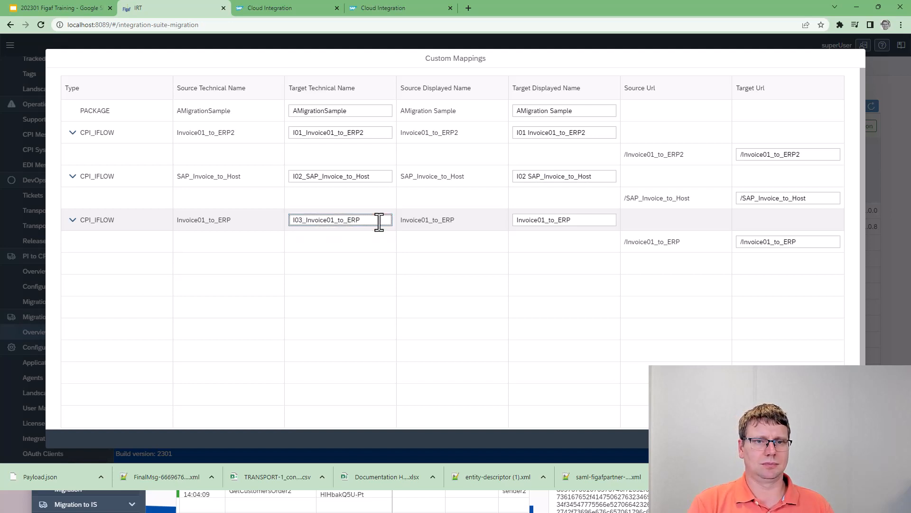
pyautogui.click(521, 221)
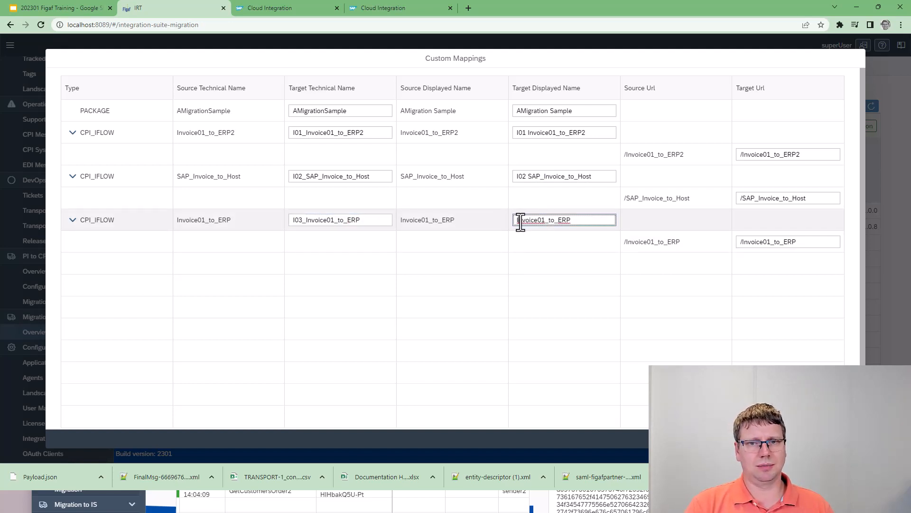
pyautogui.write('I01')
pyautogui.press('BackSpace')
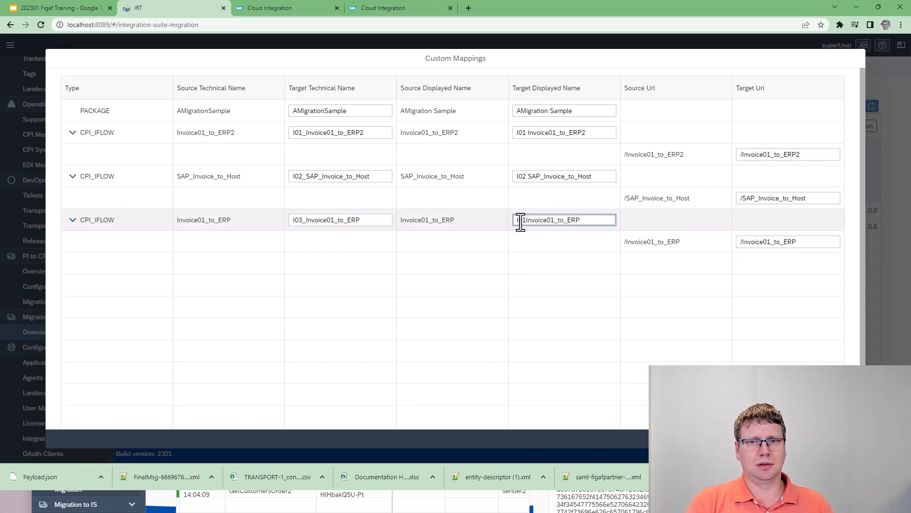
pyautogui.press('BackSpace')
pyautogui.write('3')
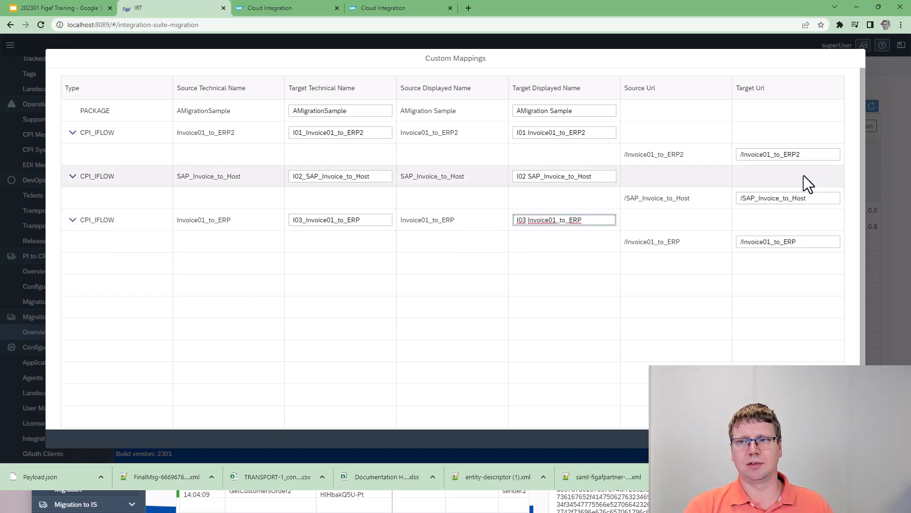
# Set the target URLs of Invoice01_to_ERP2 to /Invoice01_to_ERP2/1 and of SAP_Invoice_to_Host to /SAP_Invoice_to_Host2.
pyautogui.click(811, 154)
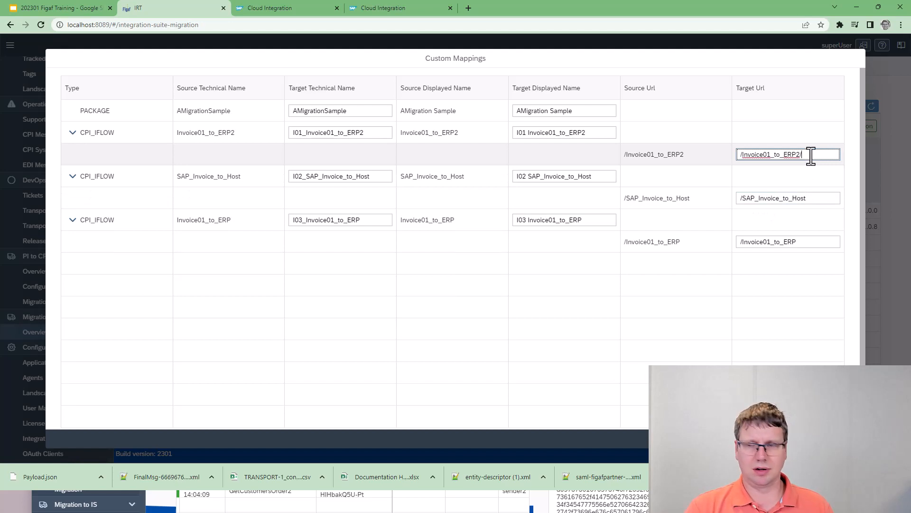
pyautogui.write('/1')
pyautogui.click(820, 196)
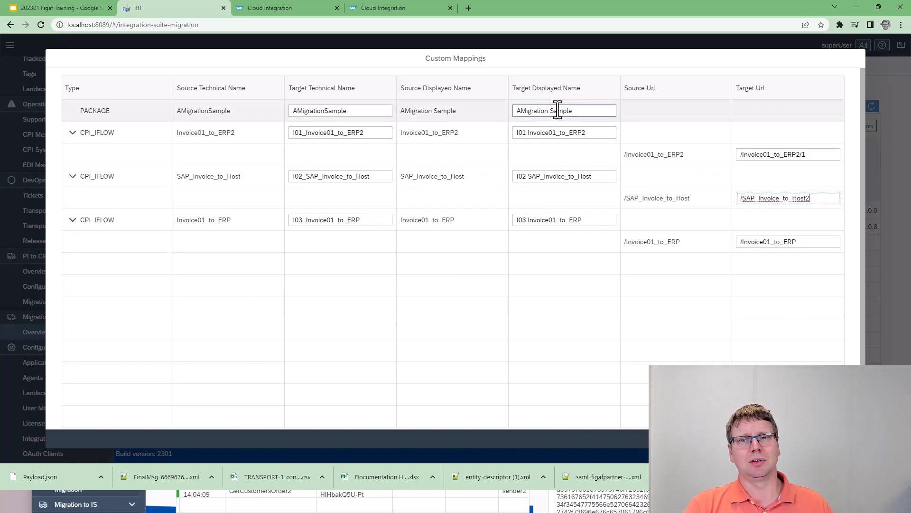
# Set the AMigrationSample package's target displayed name to "I01 AMigration Sample" and save the custom mappings.
pyautogui.click(516, 112)
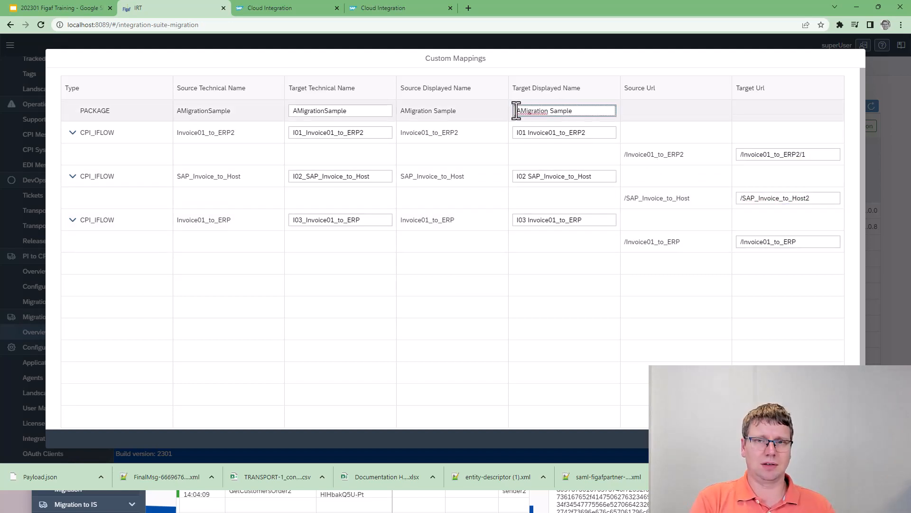
pyautogui.write('I_01')
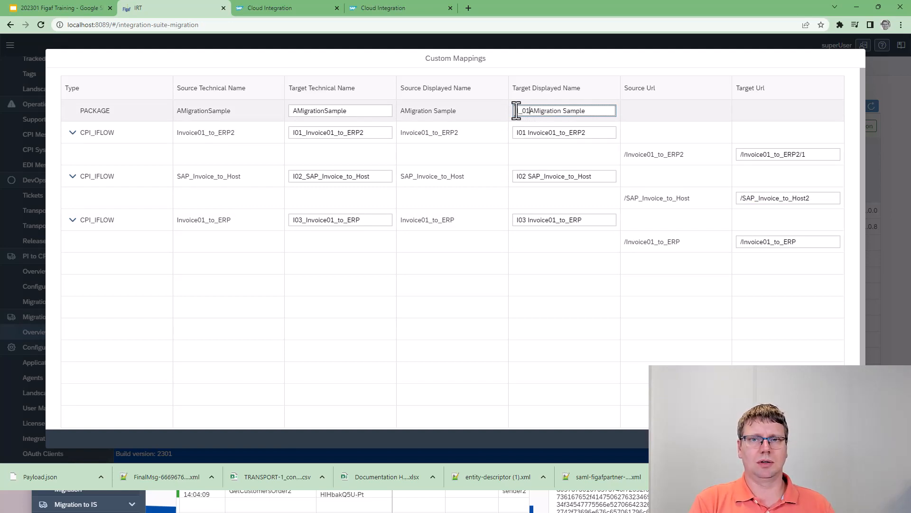
pyautogui.press('BackSpace')
pyautogui.press('BackSpace')
pyautogui.press('BackSpace')
pyautogui.write('01_')
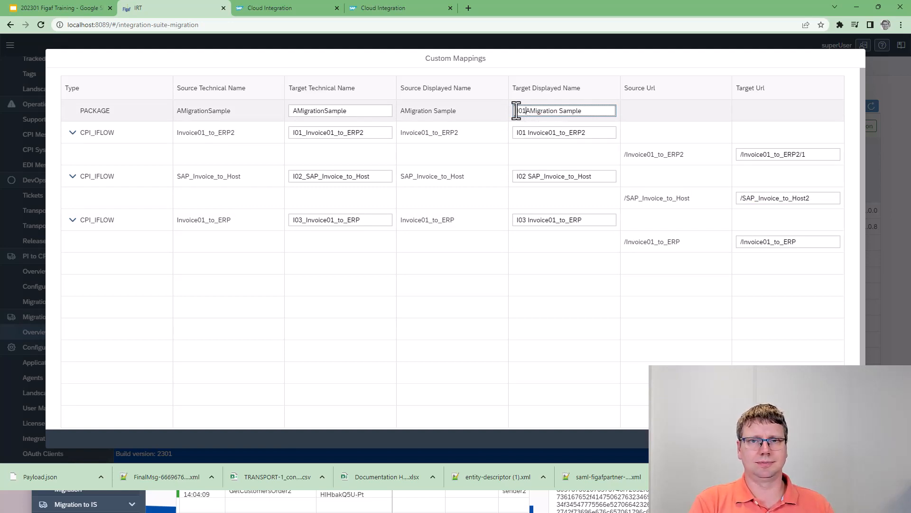
pyautogui.press('BackSpace')
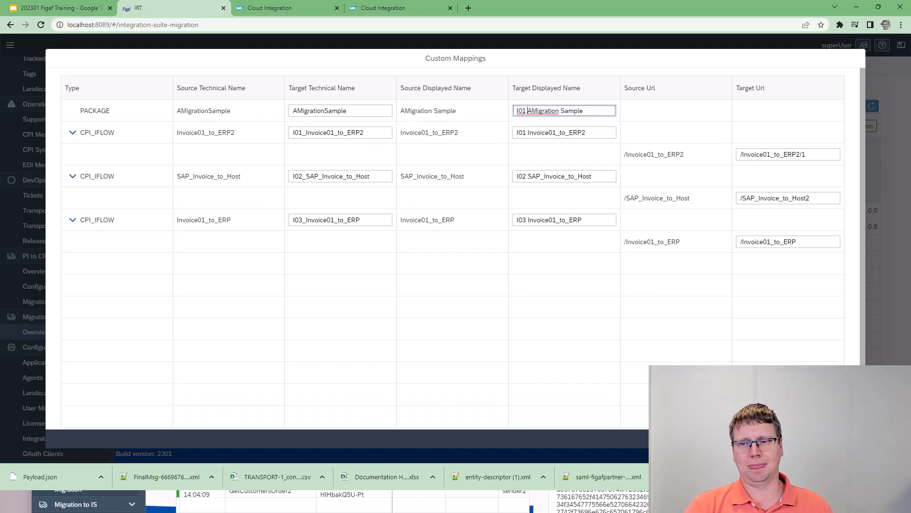
pyautogui.click(822, 439)
pyautogui.click(519, 275)
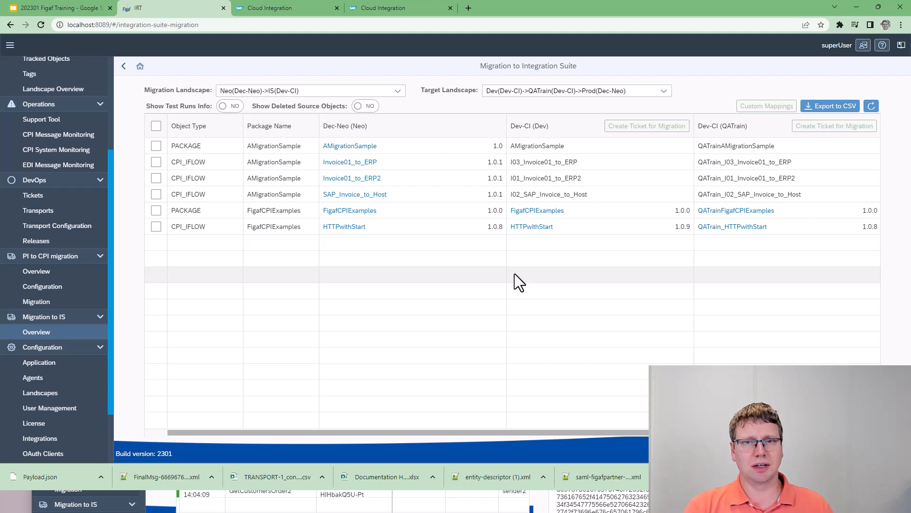
# Reselect the AMigrationSample package with its three iFlows and review their saved custom mappings.
pyautogui.click(156, 179)
pyautogui.click(153, 160)
pyautogui.click(155, 147)
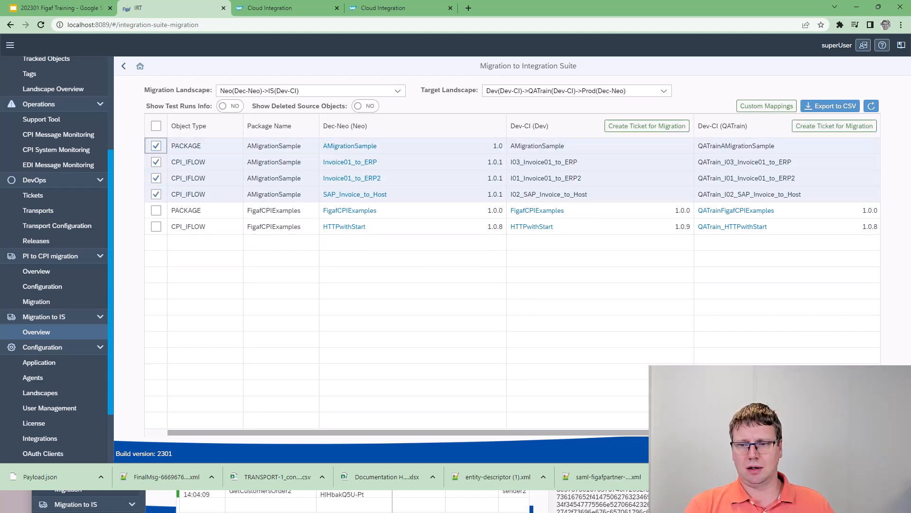
pyautogui.moveTo(474, 432); pyautogui.dragTo(155, 375)
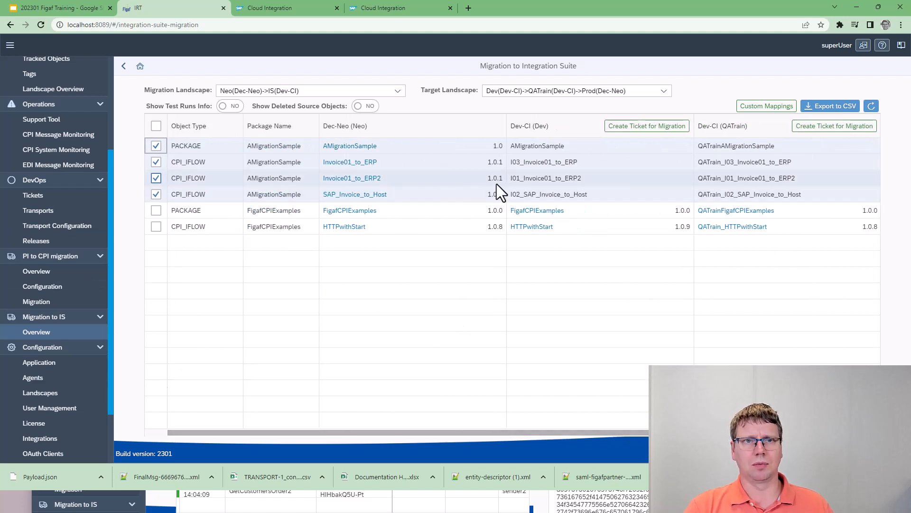
pyautogui.click(766, 108)
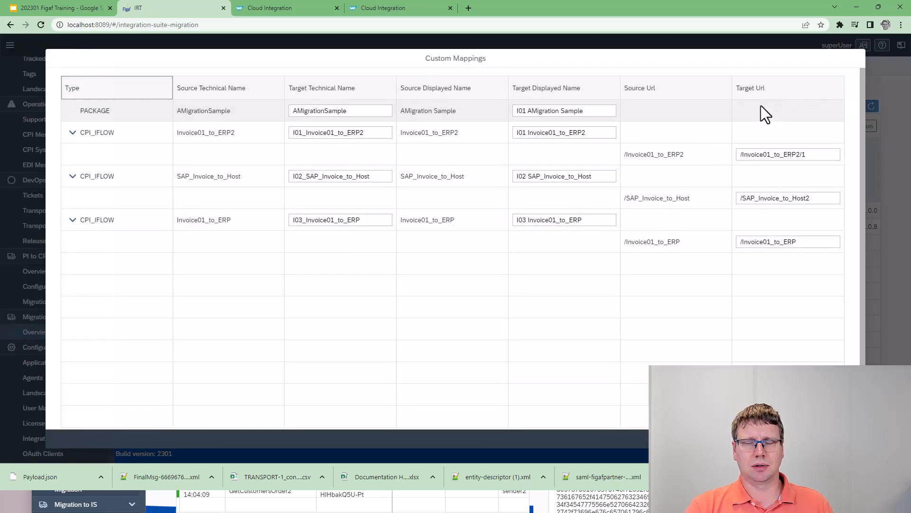
pyautogui.press('Escape')
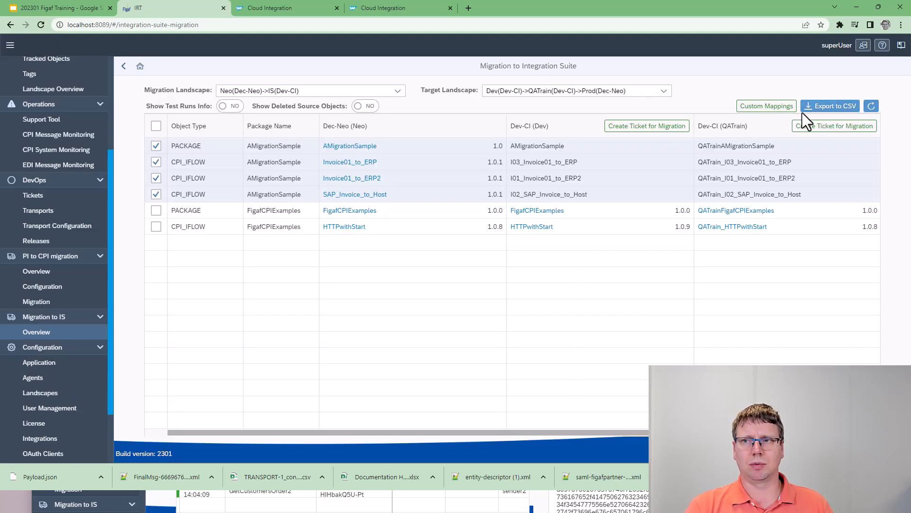
# Submit a new Development ticket for migrating the selected objects to Dev-CI (Dev) and proceed to the missing object licenses.
pyautogui.click(634, 131)
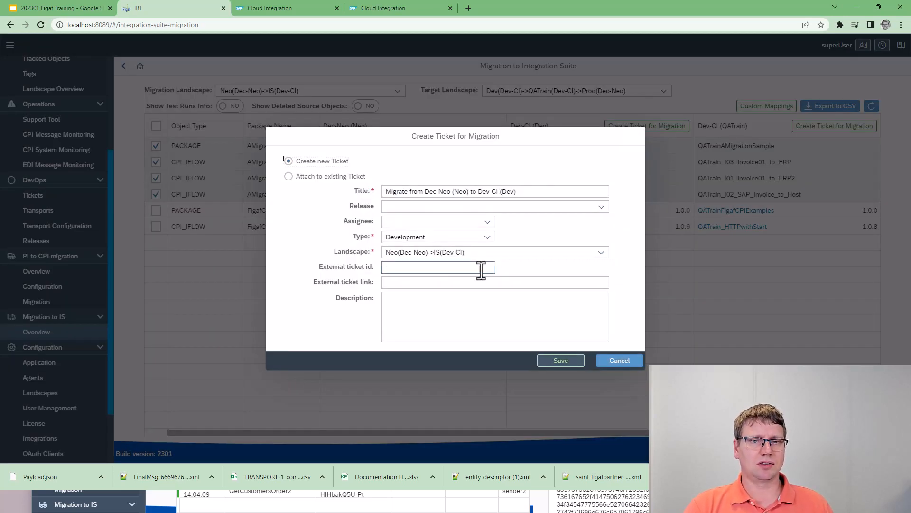
pyautogui.click(573, 367)
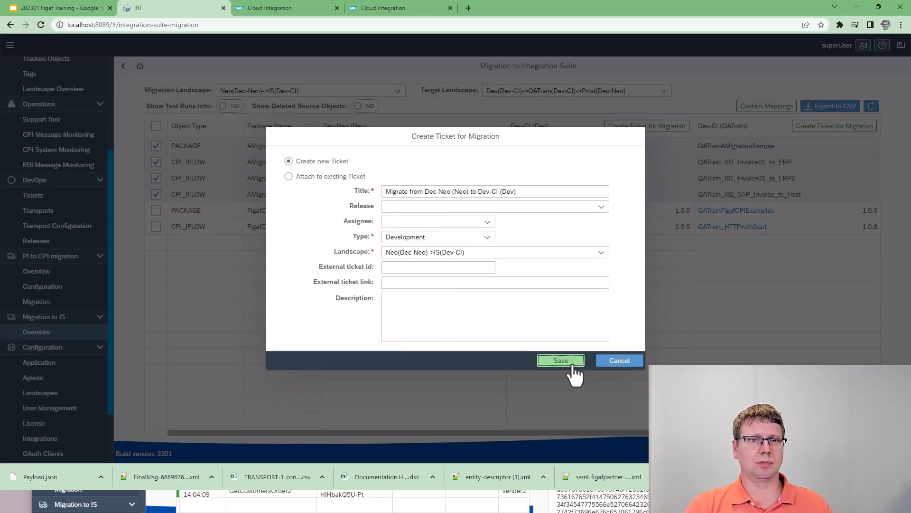
pyautogui.click(547, 365)
pyautogui.click(477, 288)
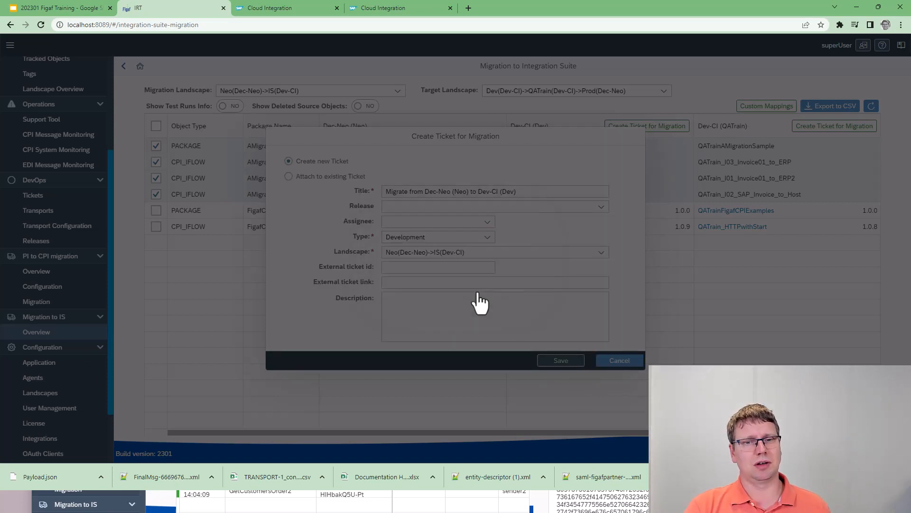
# Request DevOps object licenses for the iFlows SAP_Invoice_to_Host, Invoice01_to_ERP and Invoice01_to_ERP2.
pyautogui.click(810, 438)
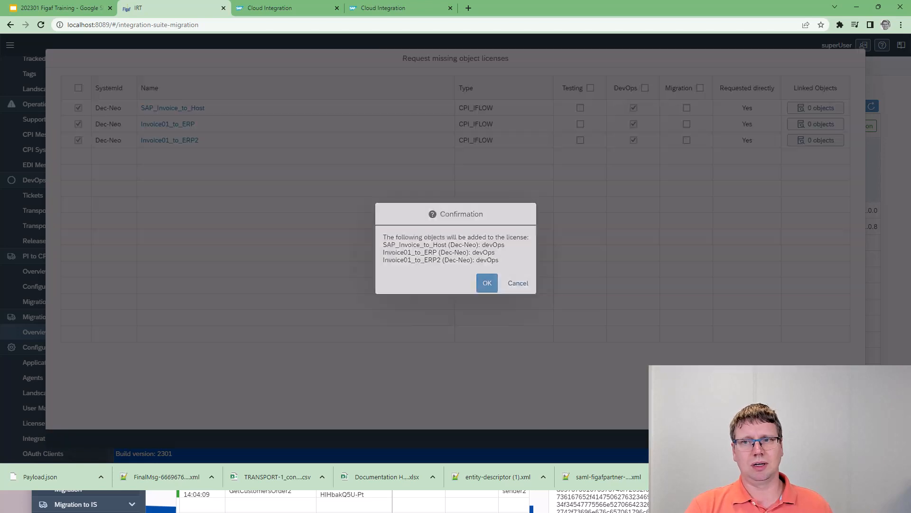
pyautogui.click(485, 285)
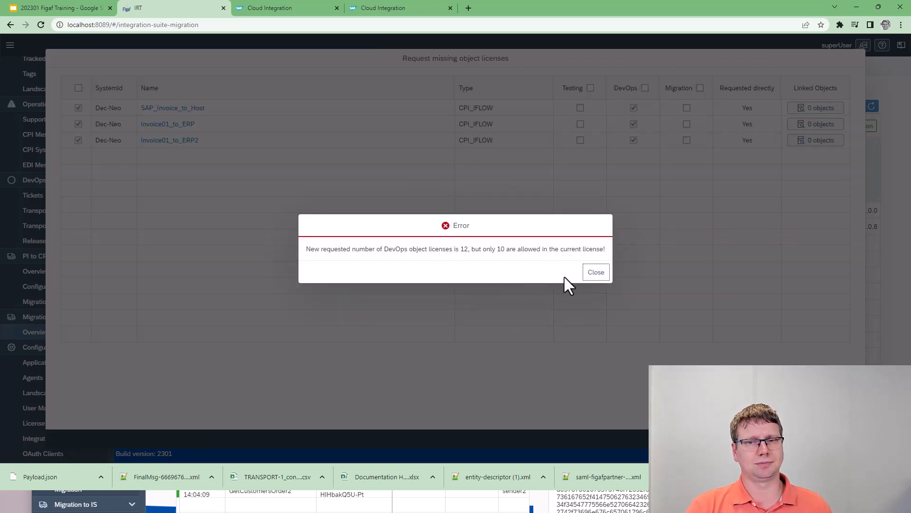
pyautogui.click(596, 274)
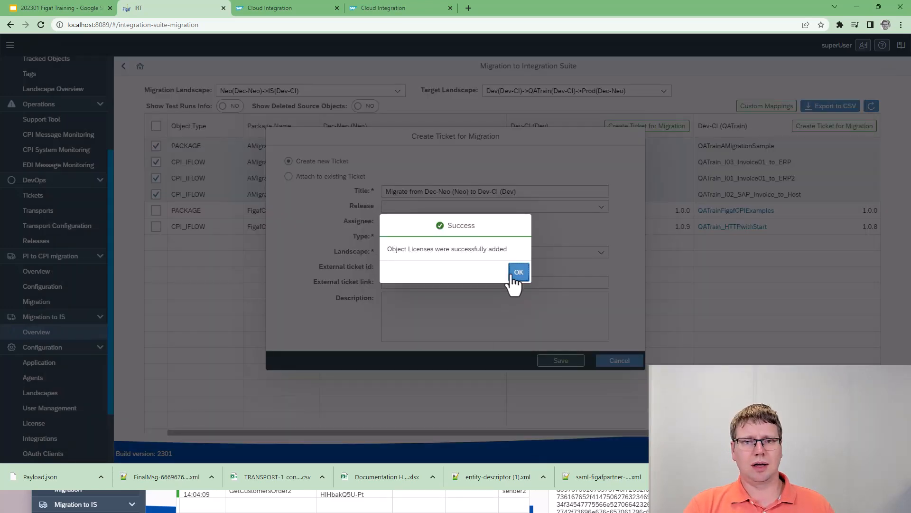
# Acknowledge the added licenses and save the ticket "Migrate from Dec-Neo (Neo) to Dev-CI (Dev)".
pyautogui.click(518, 272)
pyautogui.click(561, 360)
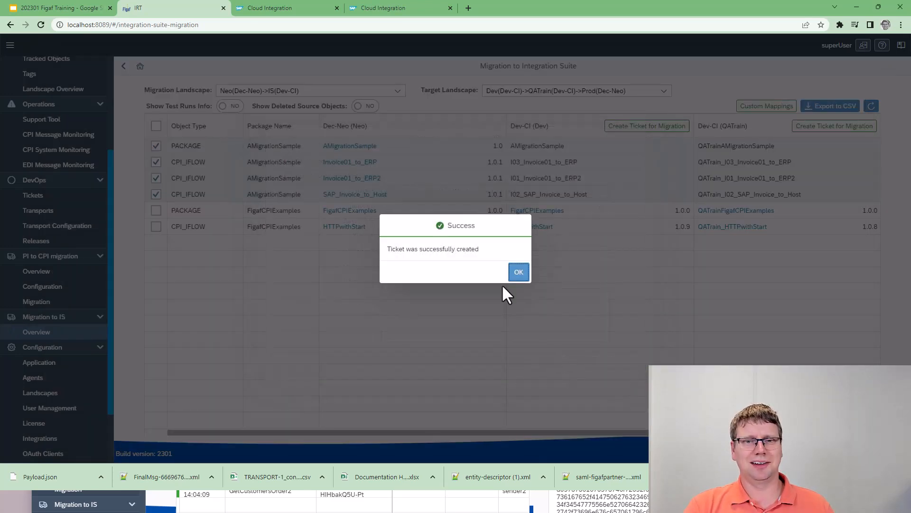
pyautogui.click(515, 279)
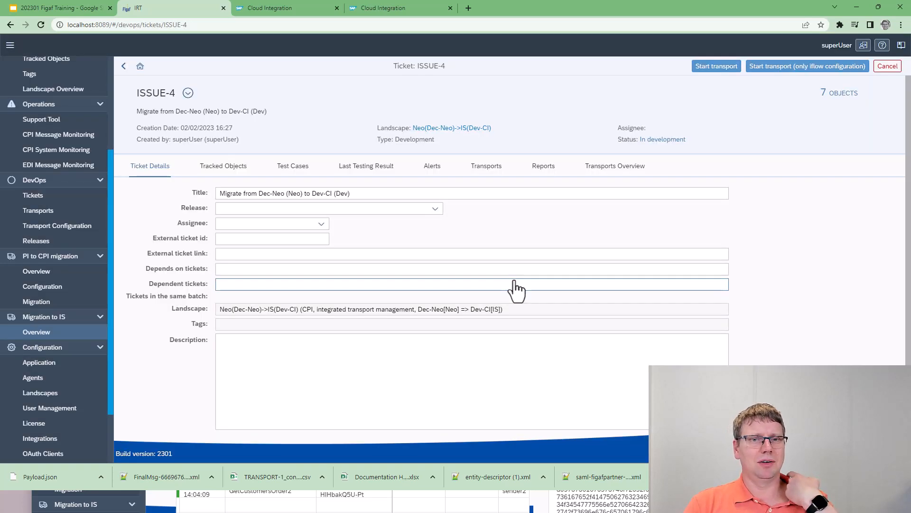
# Check the migration ticket's tracked objects, start the full transport and open it.
pyautogui.click(233, 166)
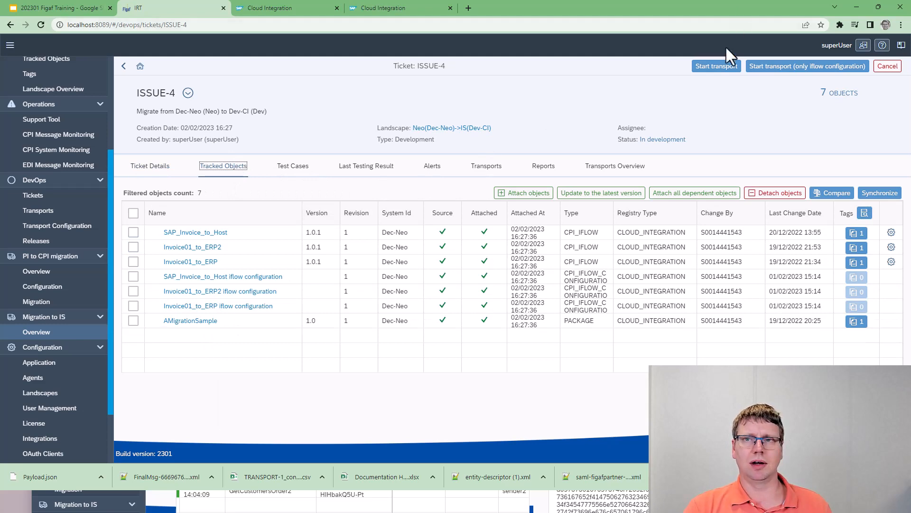
pyautogui.click(717, 68)
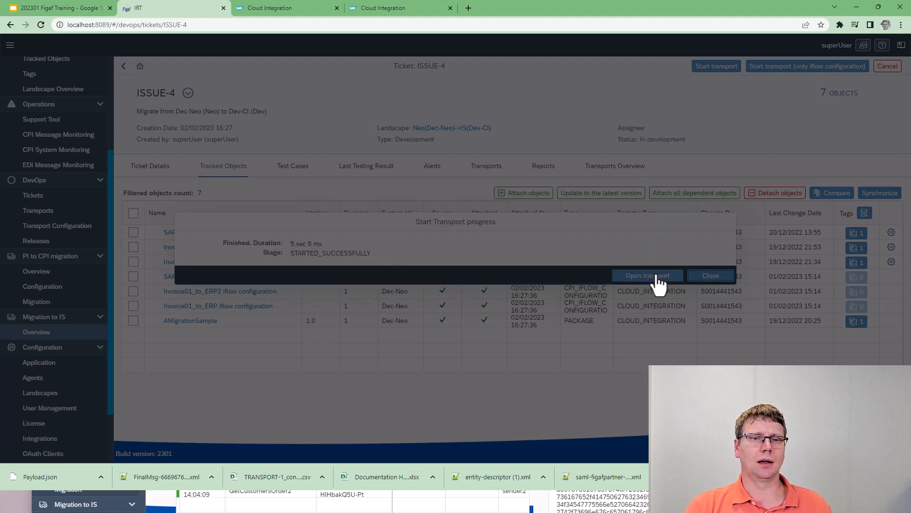
pyautogui.click(658, 277)
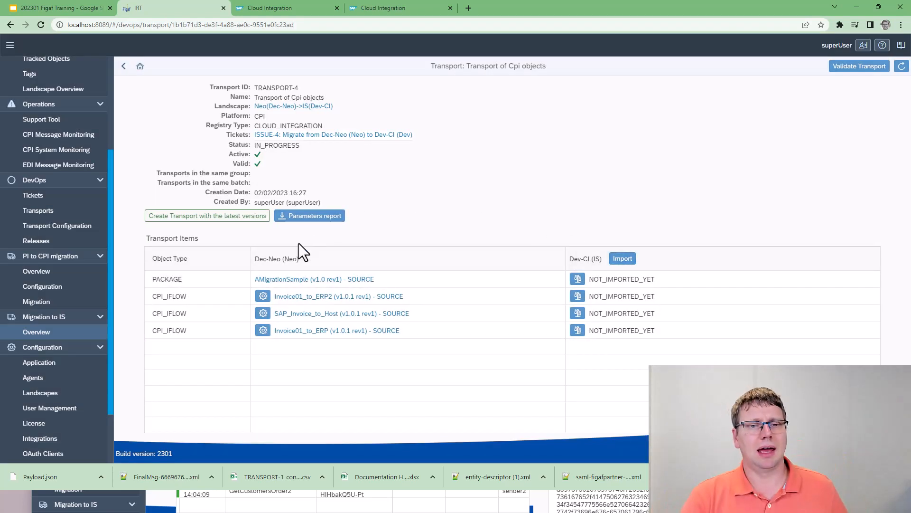
# Download the transport's parameters report and switch to Excel with the downloaded CSV file.
pyautogui.click(311, 218)
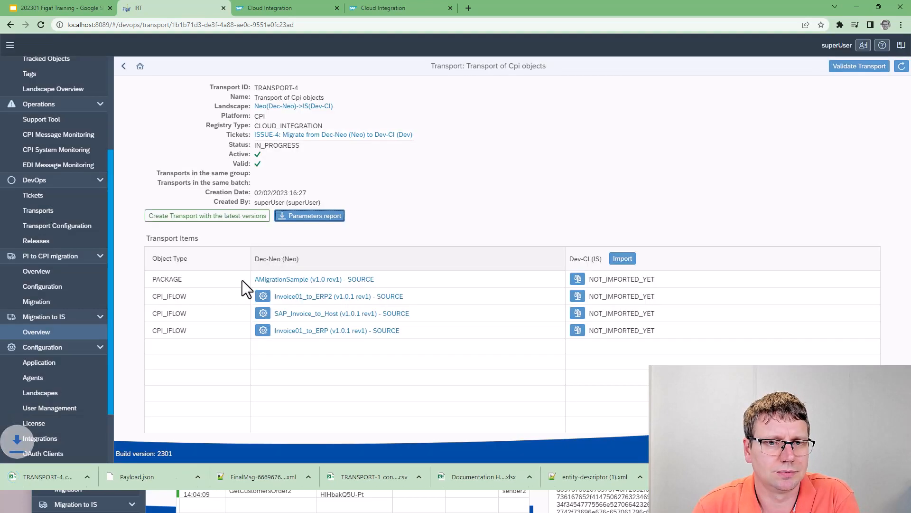
pyautogui.click(50, 478)
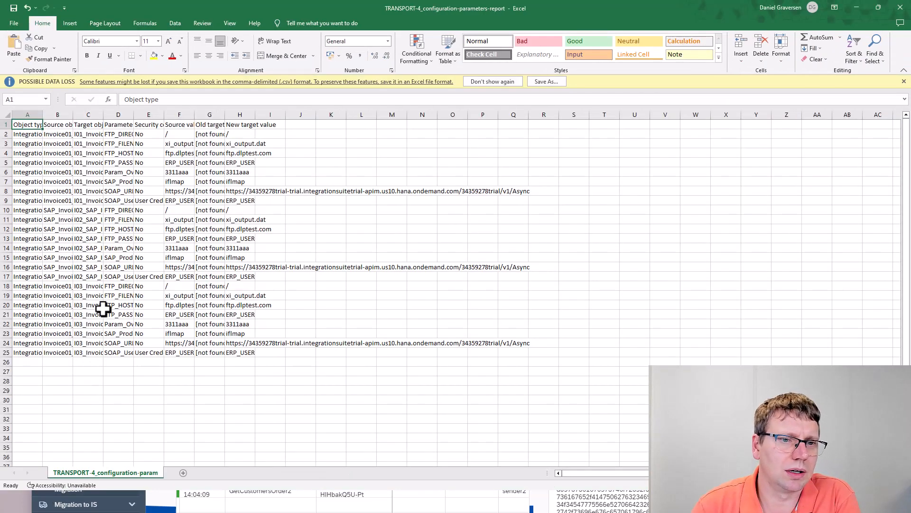
pyautogui.click(109, 258)
# Fit columns A to E of the parameters report to their contents, from Object type to Security content reference.
pyautogui.doubleClick(41, 116)
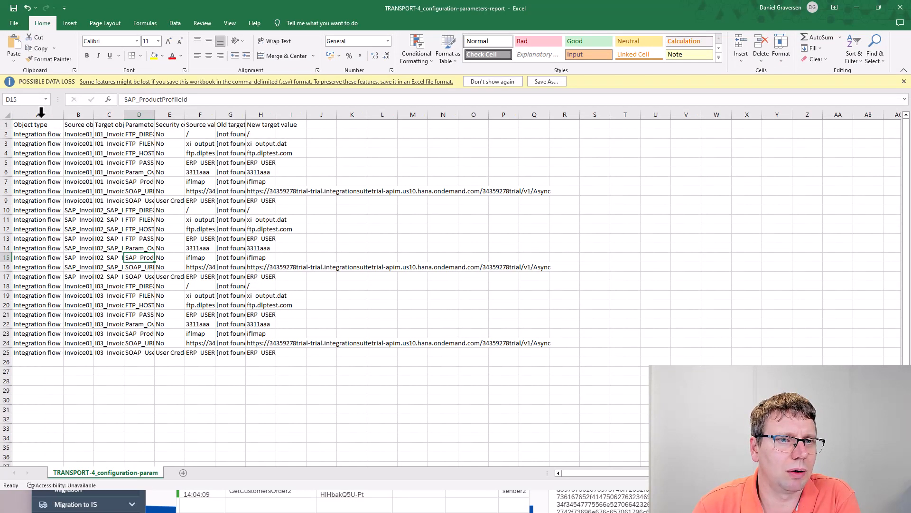
pyautogui.click(88, 115)
pyautogui.moveTo(93, 116); pyautogui.dragTo(93, 117)
pyautogui.doubleClick(93, 117)
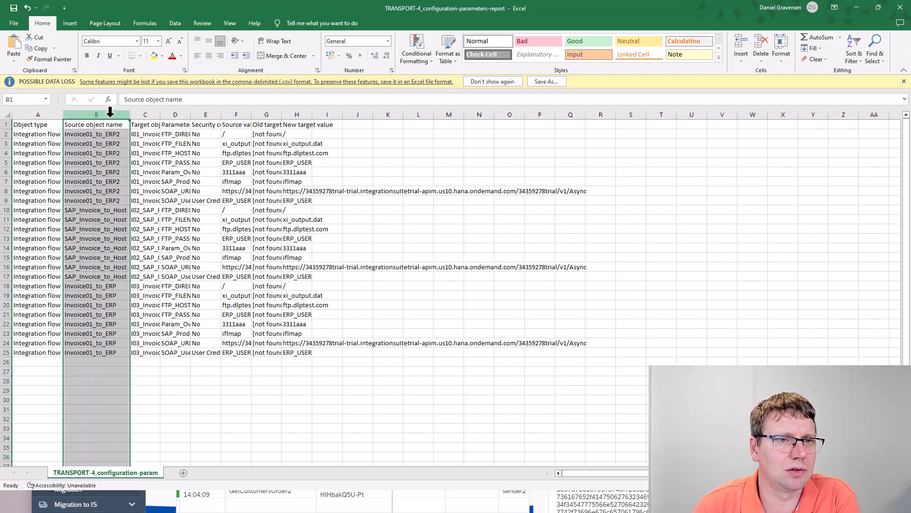
pyautogui.doubleClick(160, 114)
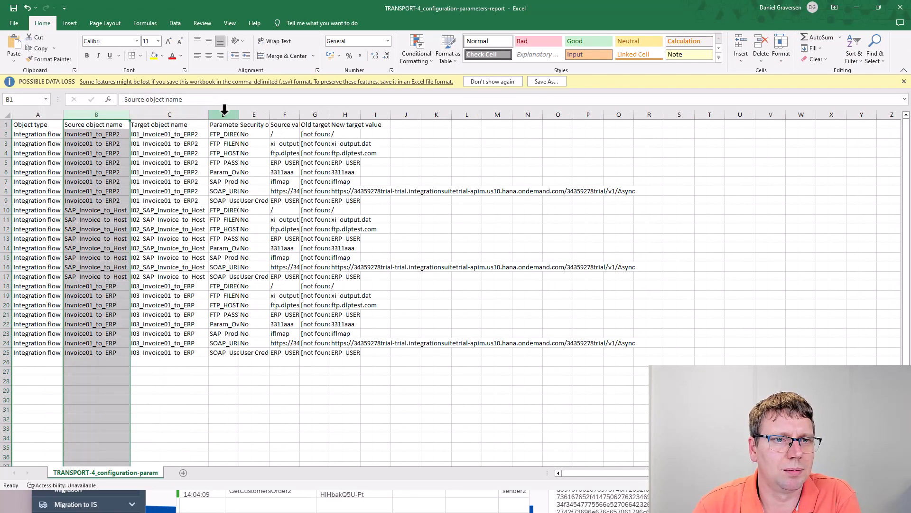
pyautogui.doubleClick(238, 115)
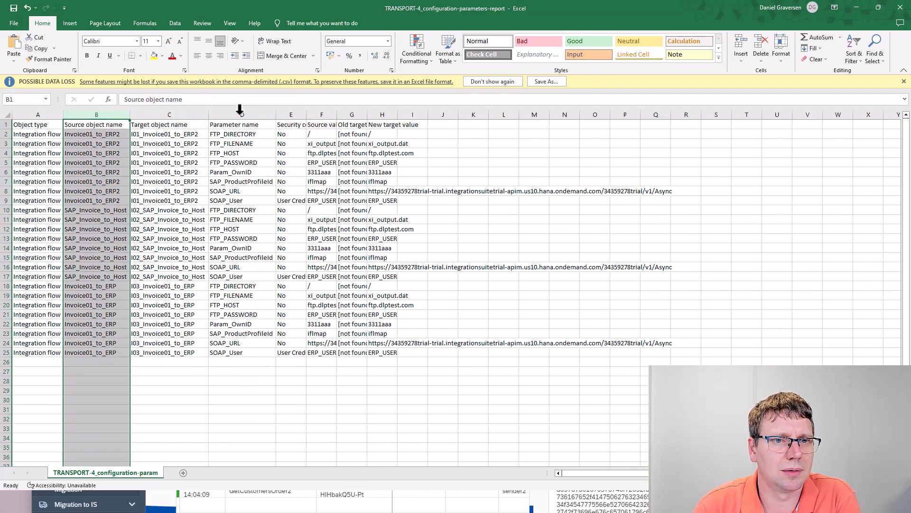
pyautogui.doubleClick(306, 114)
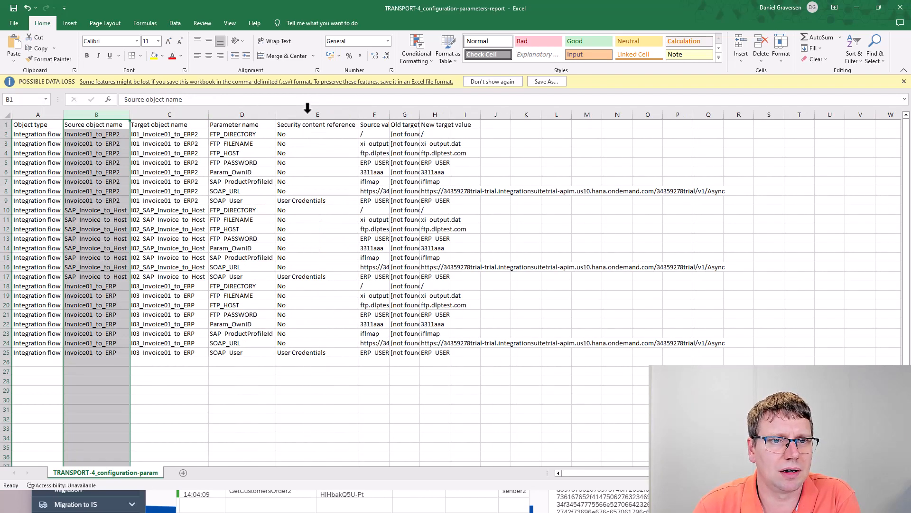
# Inspect the source values of SOAP_User and FTP_HOST for Invoice01_to_ERP2 in the parameters report, and return to Figaf in the browser.
pyautogui.click(317, 200)
pyautogui.click(375, 201)
pyautogui.doubleClick(375, 200)
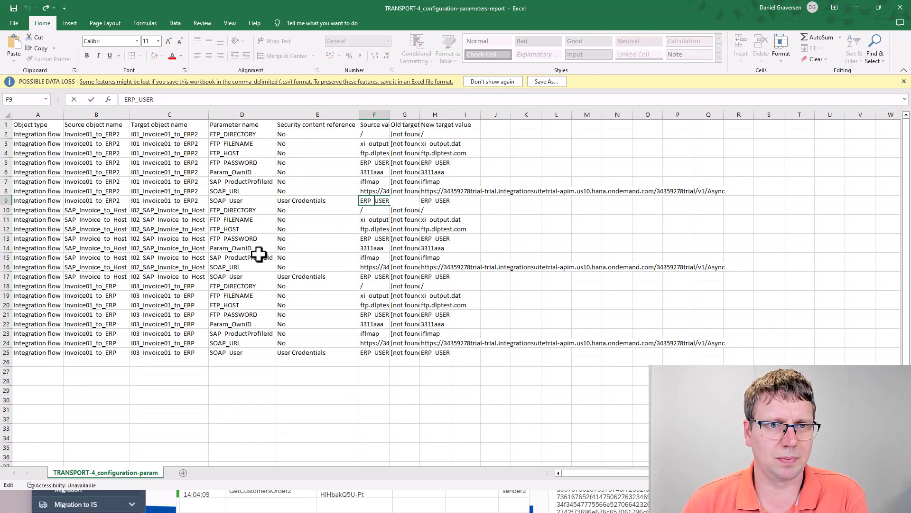
pyautogui.doubleClick(380, 153)
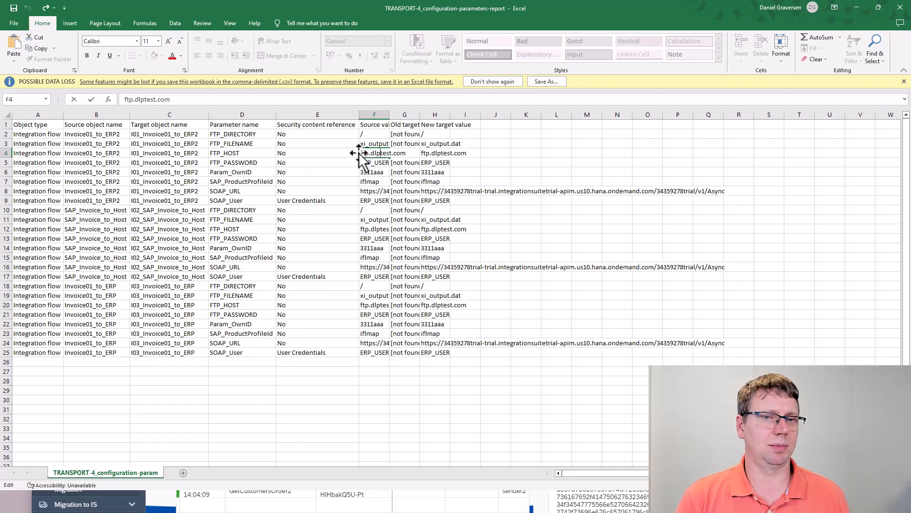
pyautogui.click(858, 3)
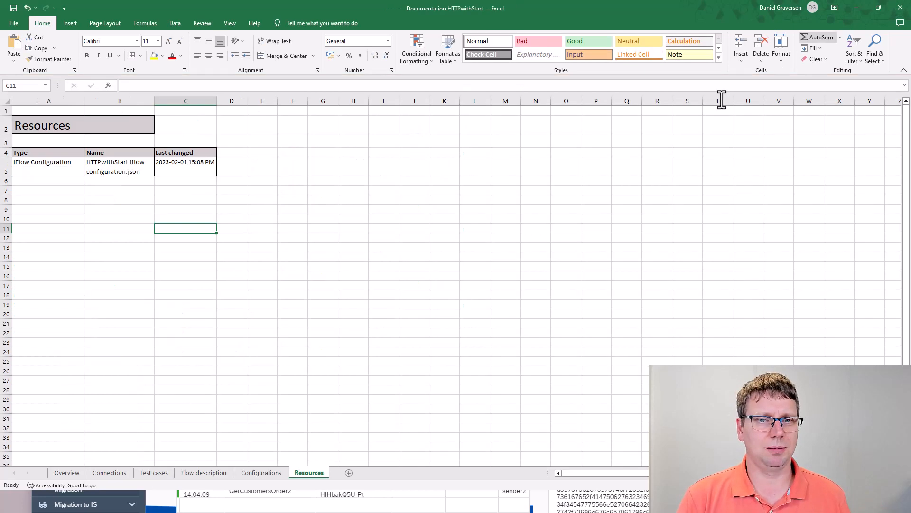
pyautogui.click(857, 6)
# In the transport configuration of Invoice01_to_ERP2, stop FTP_FILENAME inheriting from the source, set its Dev-CI value to "overwrite new filename" and save.
pyautogui.click(263, 297)
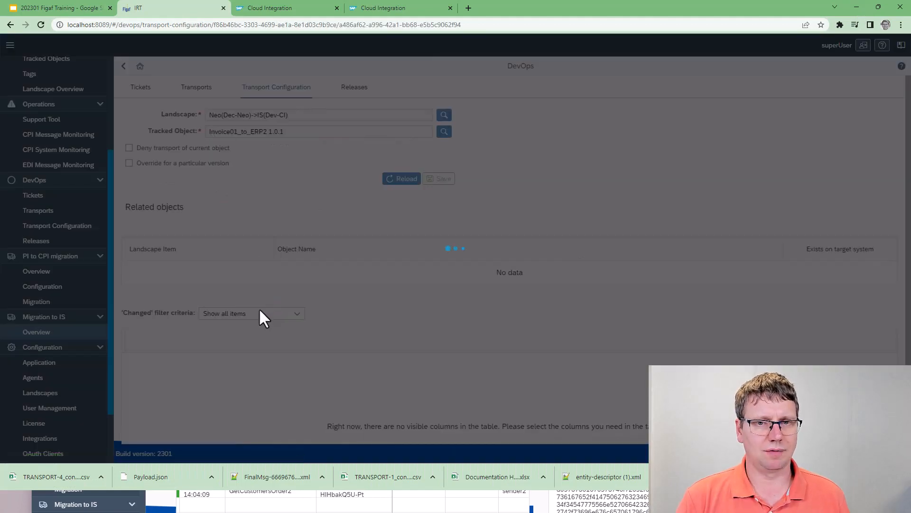
pyautogui.scroll(-2, 332, 356)
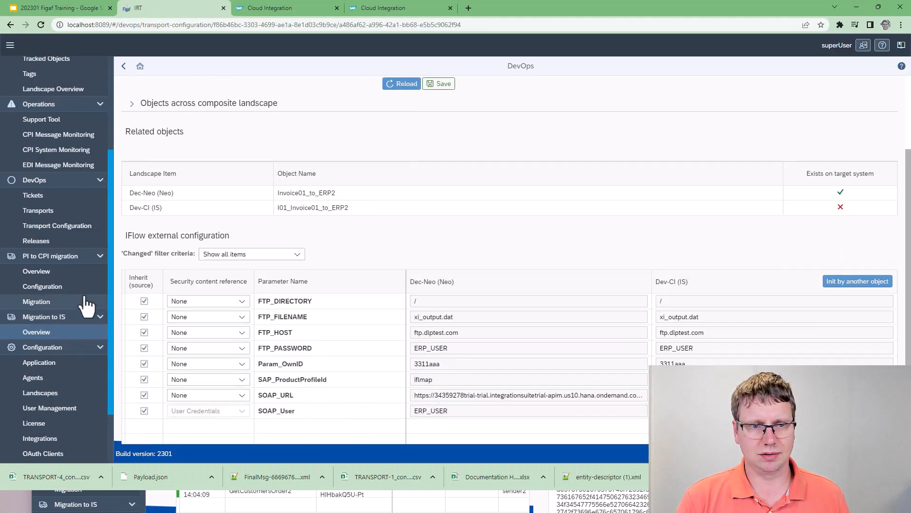
pyautogui.click(144, 317)
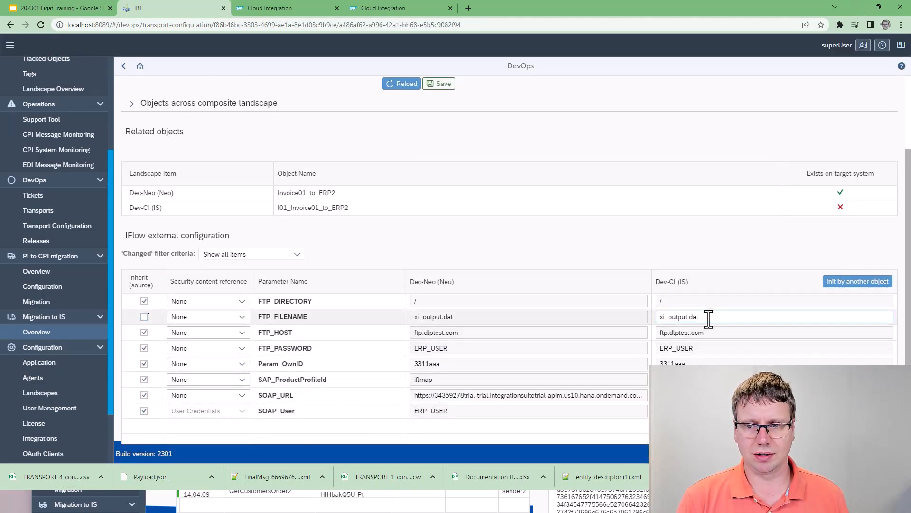
pyautogui.moveTo(710, 318); pyautogui.dragTo(615, 321)
pyautogui.write('overwrite new filename')
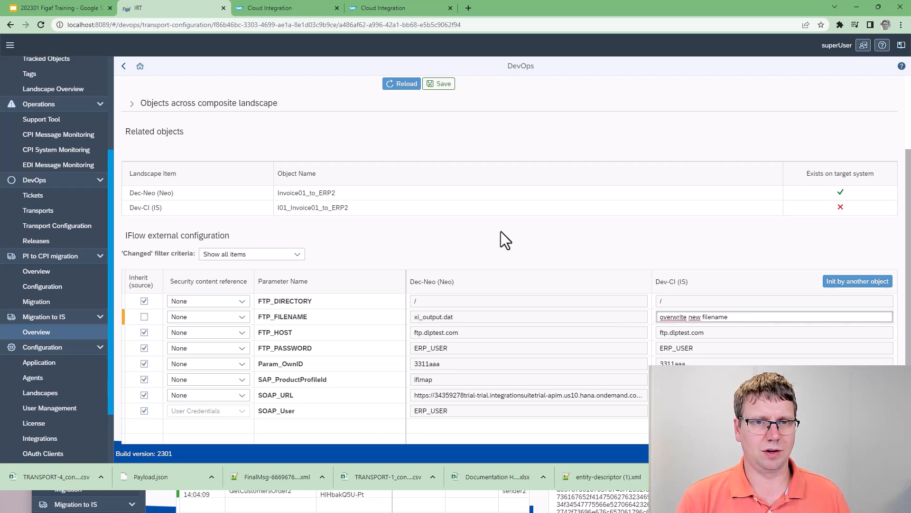
pyautogui.click(451, 89)
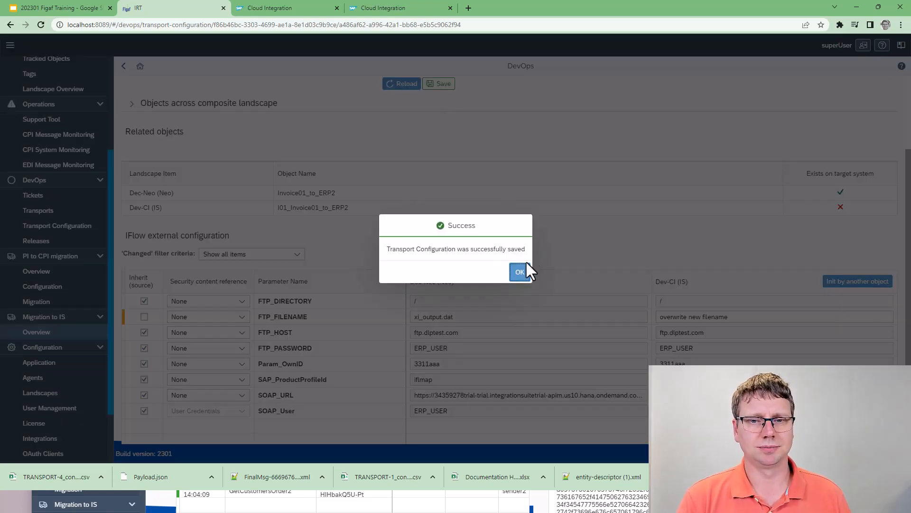
pyautogui.click(524, 269)
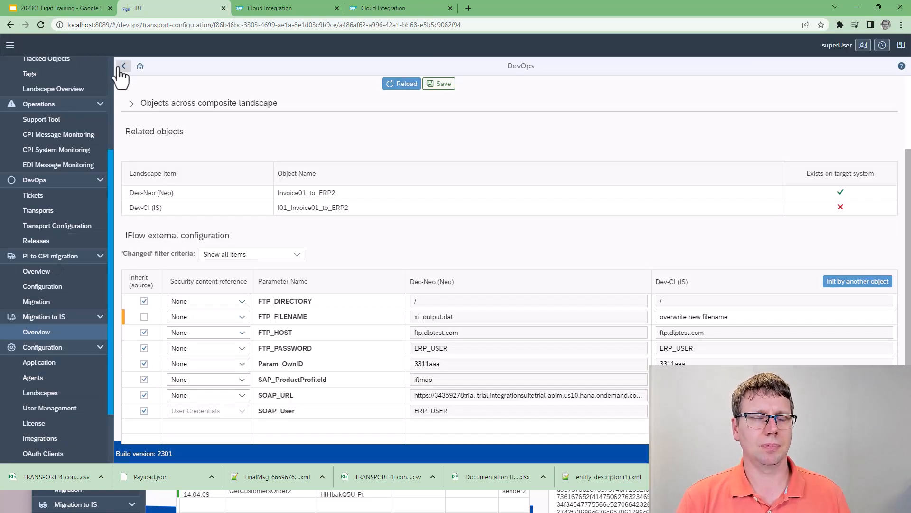
# Return to TRANSPORT-4, validate the transport and import its items into Dev-CI.
pyautogui.click(123, 67)
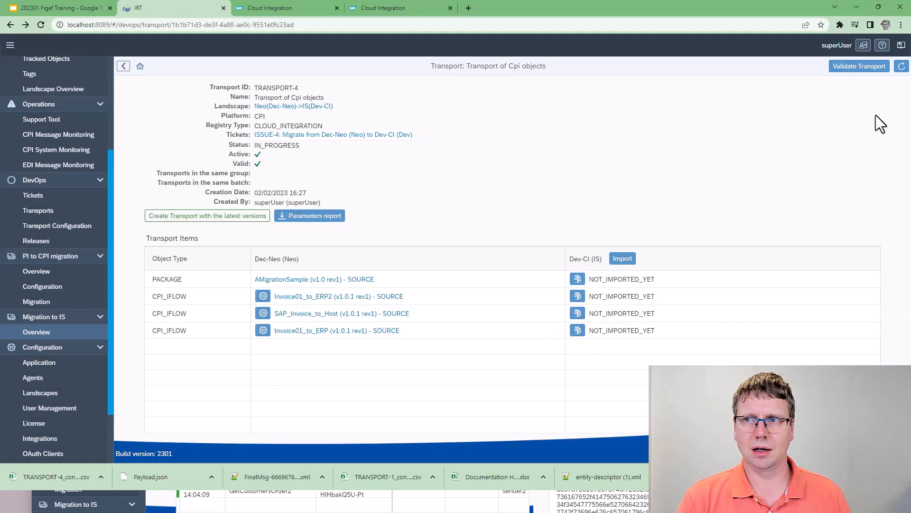
pyautogui.click(860, 66)
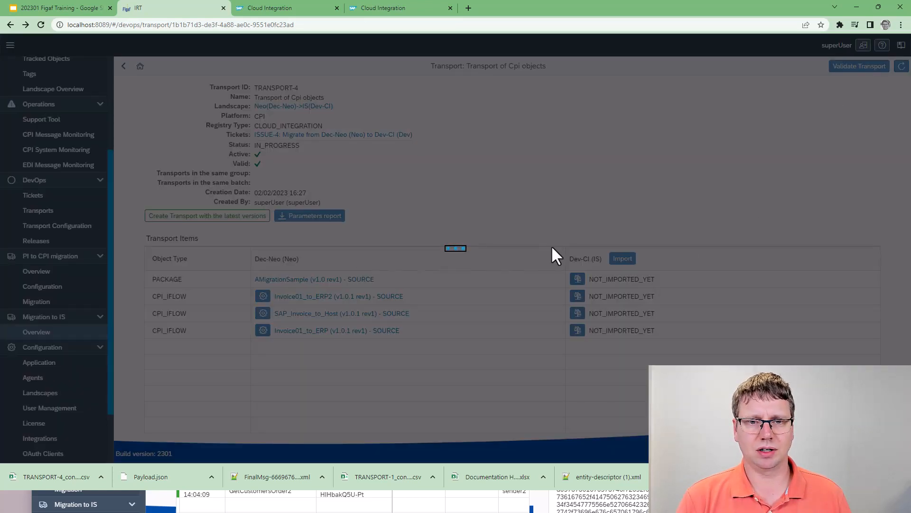
pyautogui.click(528, 272)
pyautogui.click(623, 258)
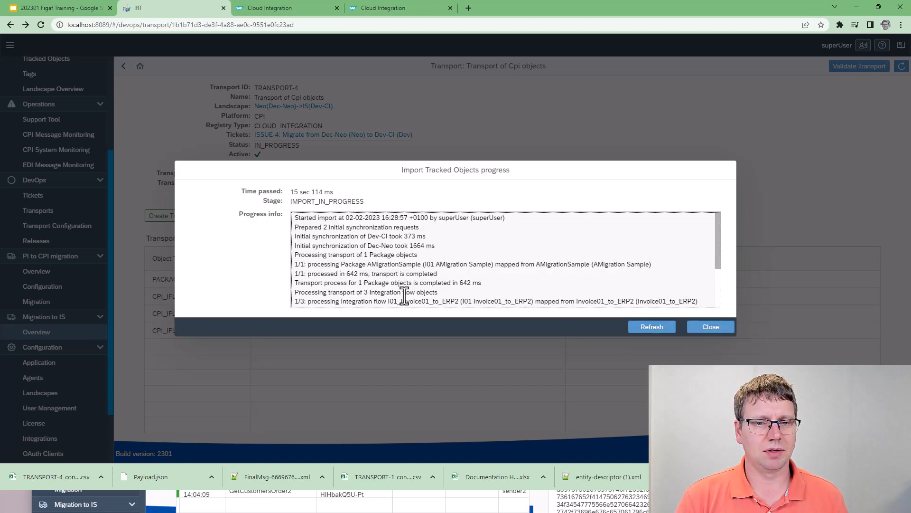
# Switch to Excel to review the target object names in the TRANSPORT-4 parameters report, and return to Figaf.
pyautogui.hotkey('alt', 'Tab')
pyautogui.hotkey('alt', 'Tab')
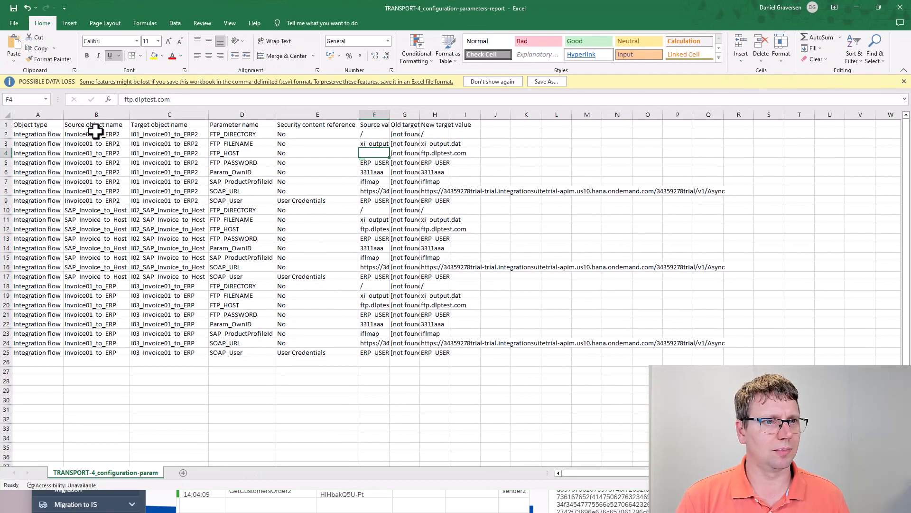
pyautogui.moveTo(133, 138); pyautogui.dragTo(145, 276)
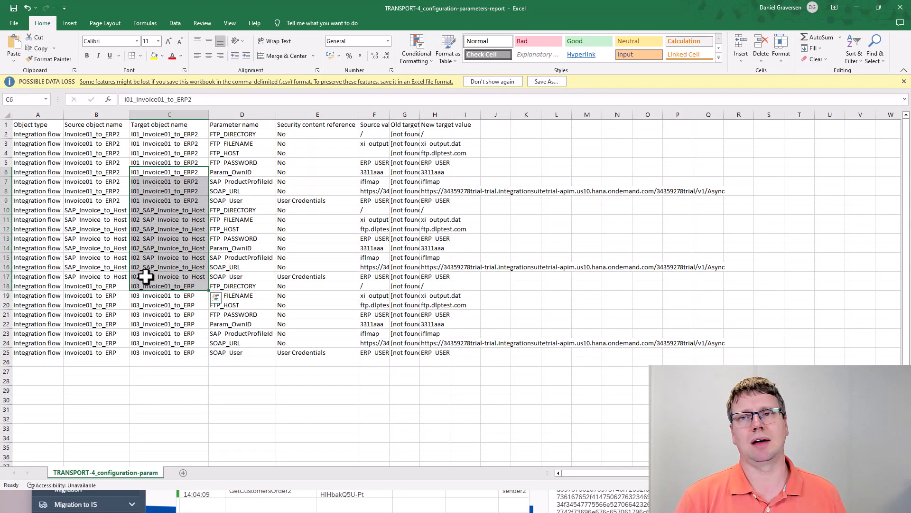
pyautogui.click(853, 7)
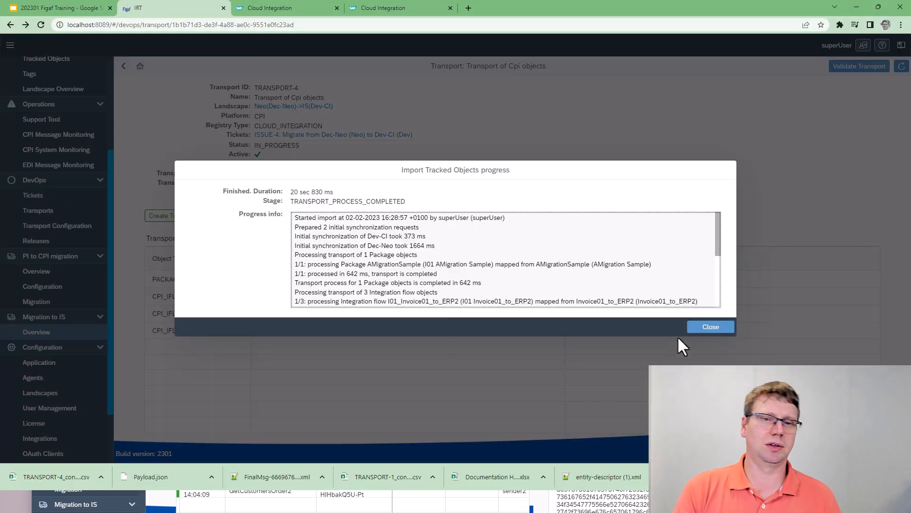
# Close the import progress and resolve the linked ticket ISSUE-4.
pyautogui.click(691, 331)
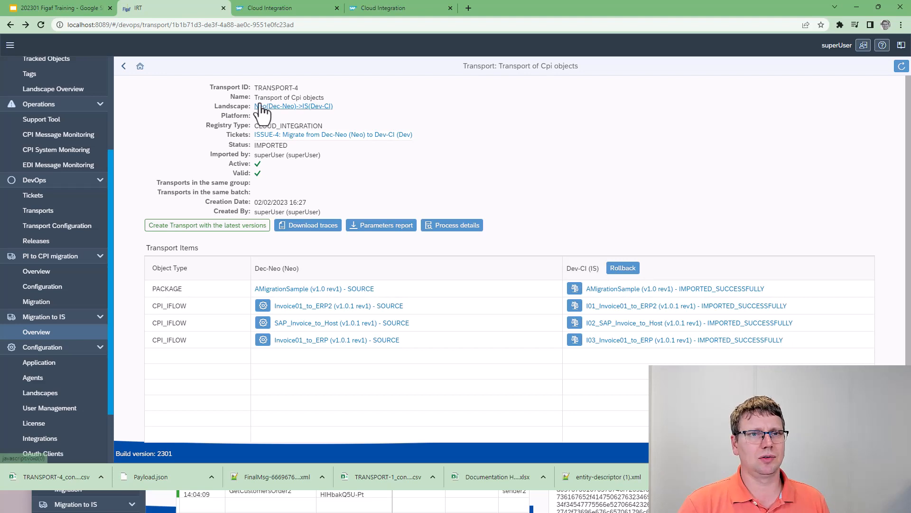
pyautogui.click(275, 135)
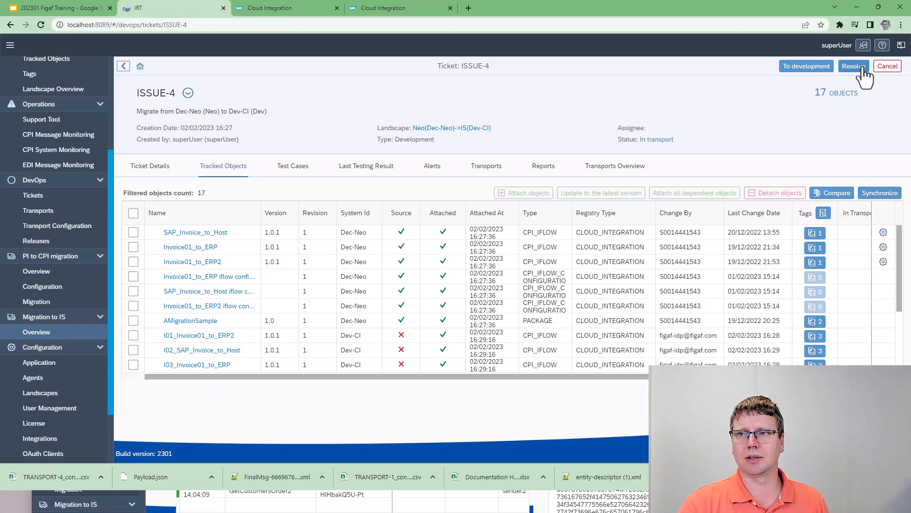
pyautogui.click(861, 69)
pyautogui.click(518, 272)
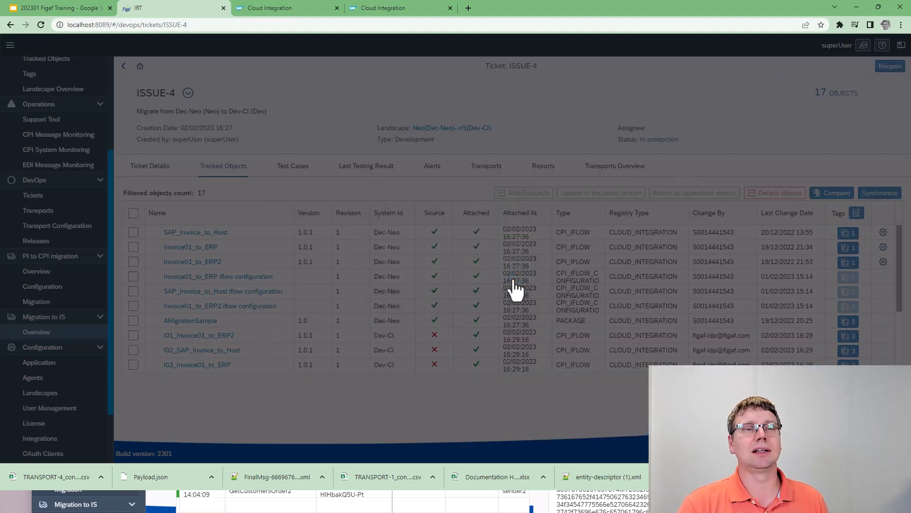
# In the Migration to IS overview, select the AMigrationSample package with its three iFlows and start a migration ticket for QATrain.
pyautogui.click(60, 328)
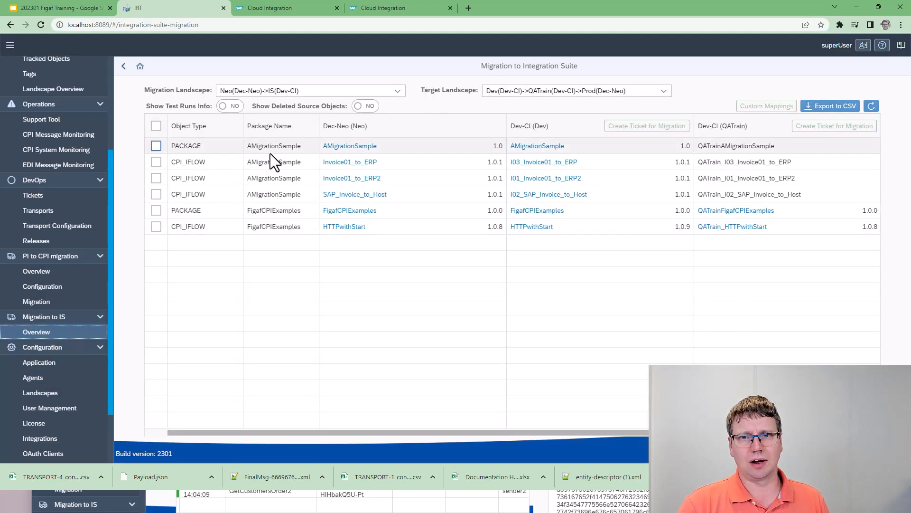
pyautogui.click(157, 159)
pyautogui.click(156, 146)
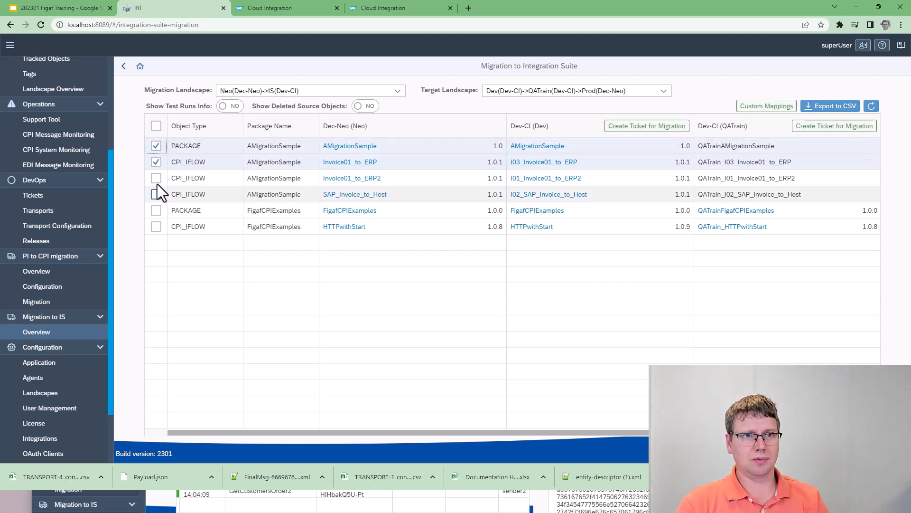
pyautogui.click(156, 179)
pyautogui.click(153, 196)
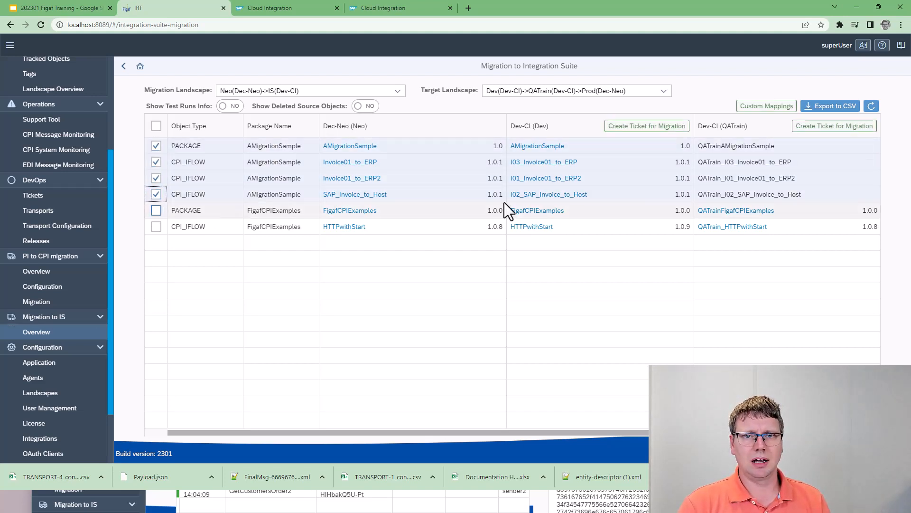
pyautogui.click(833, 127)
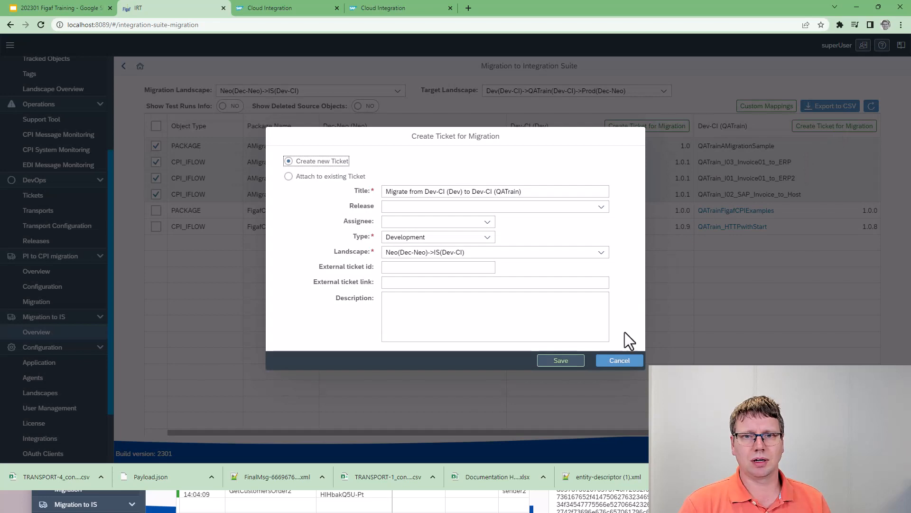
# Try to save the QATrain ticket and request the missing DevOps licenses for the three Dev-CI iFlows.
pyautogui.click(556, 361)
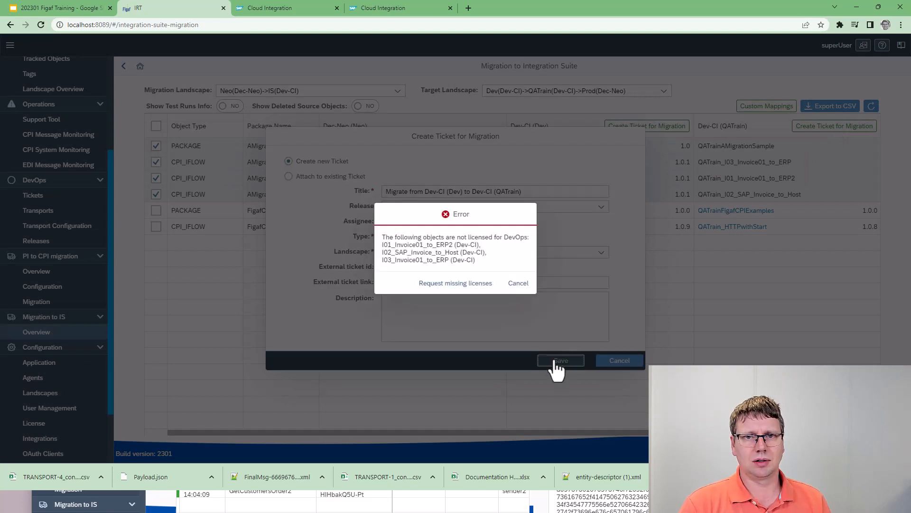
pyautogui.click(478, 280)
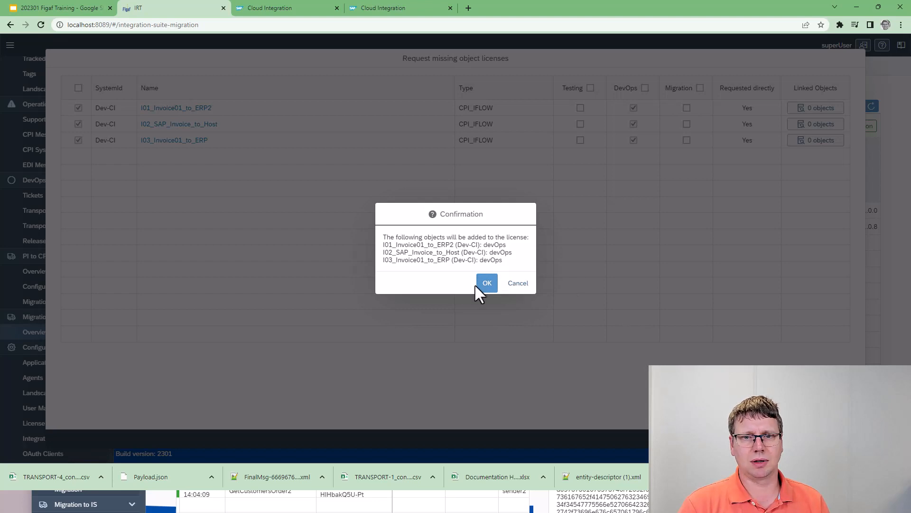
pyautogui.click(476, 284)
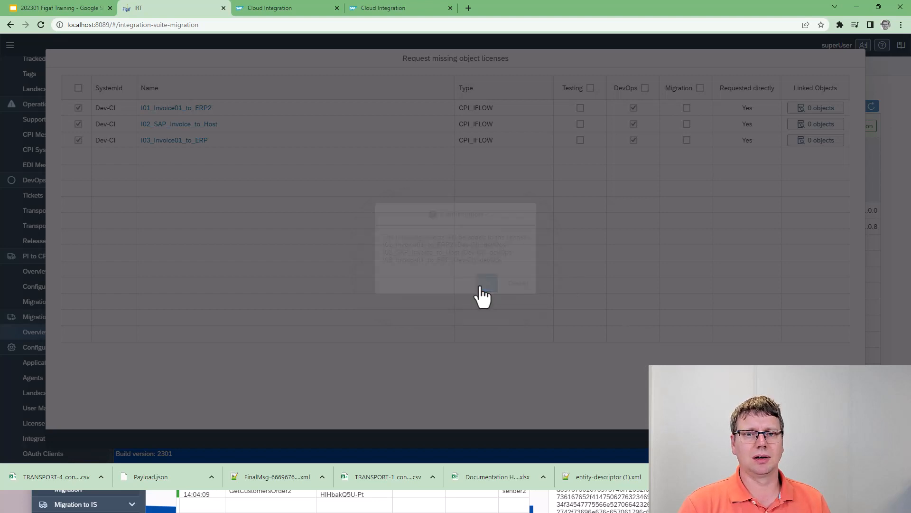
pyautogui.click(517, 274)
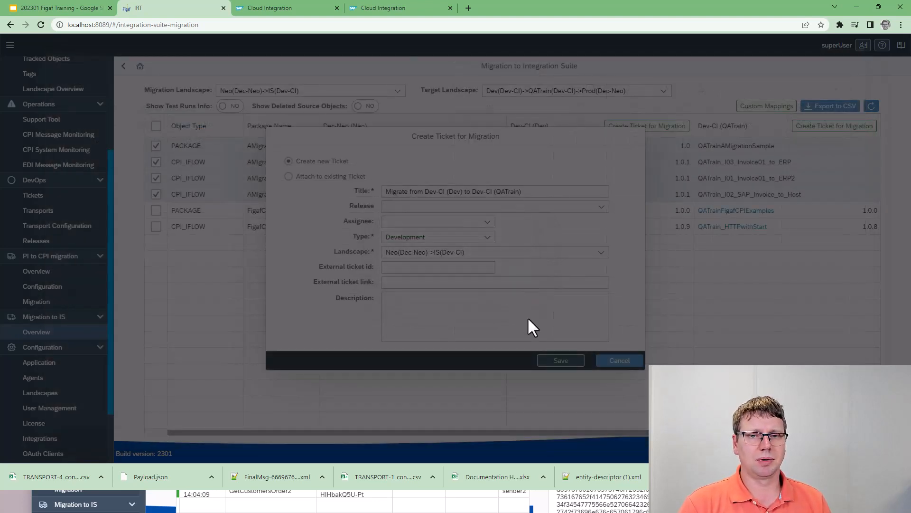
# Save the ticket "Migrate from Dev-CI (Dev) to Dev-CI (QATrain)", and start and open its full transport.
pyautogui.click(551, 360)
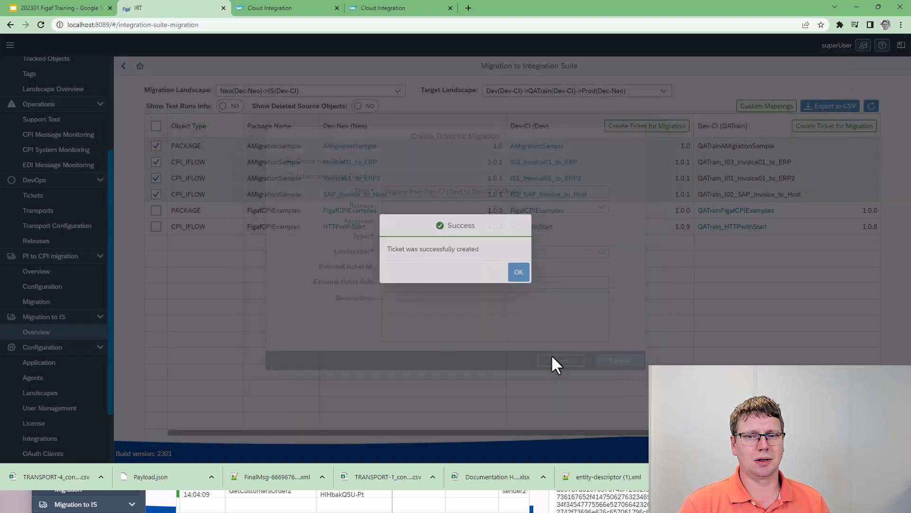
pyautogui.click(515, 276)
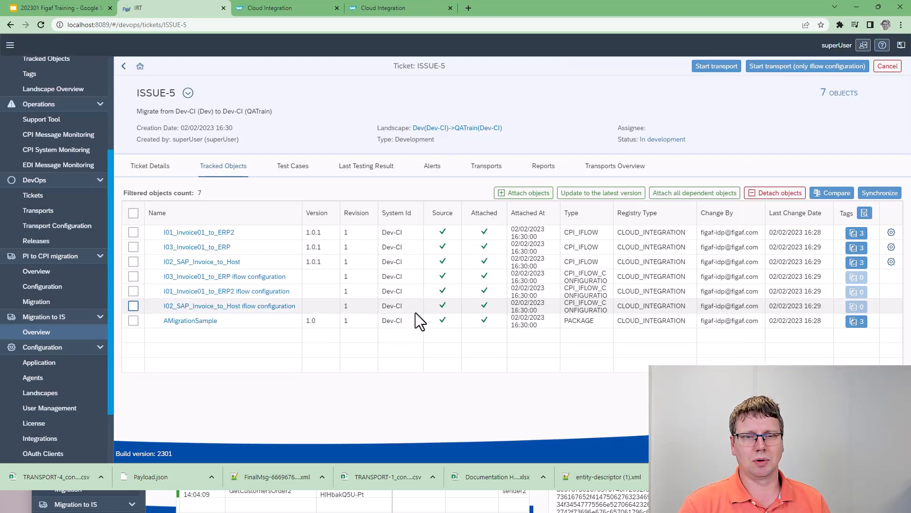
pyautogui.click(716, 66)
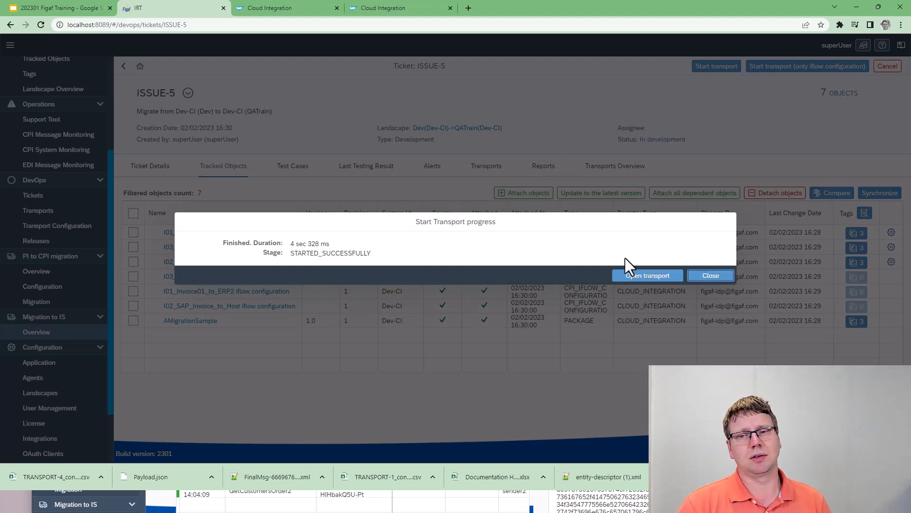
pyautogui.click(629, 278)
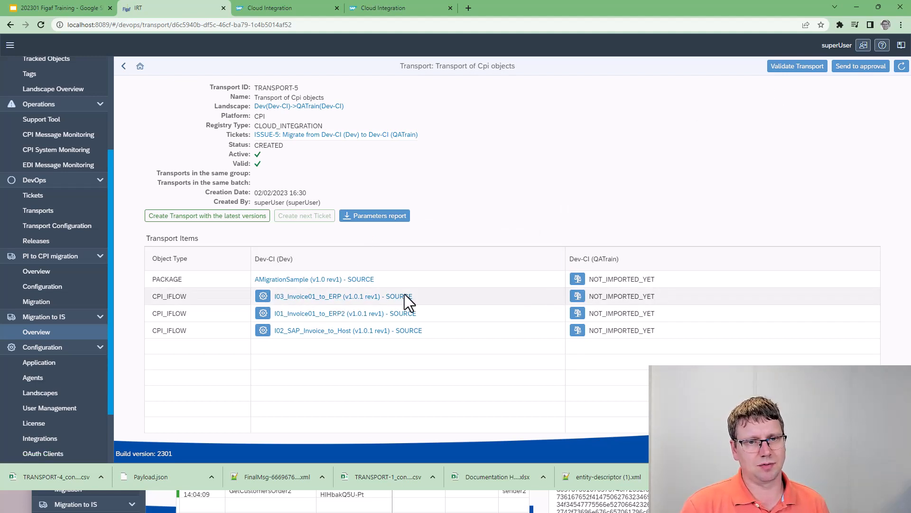
# Compare I03_Invoice01_to_ERP with its QATrain target using Diff2Html and examine the changed files, including META-INF/MANIFEST.MF.
pyautogui.click(578, 296)
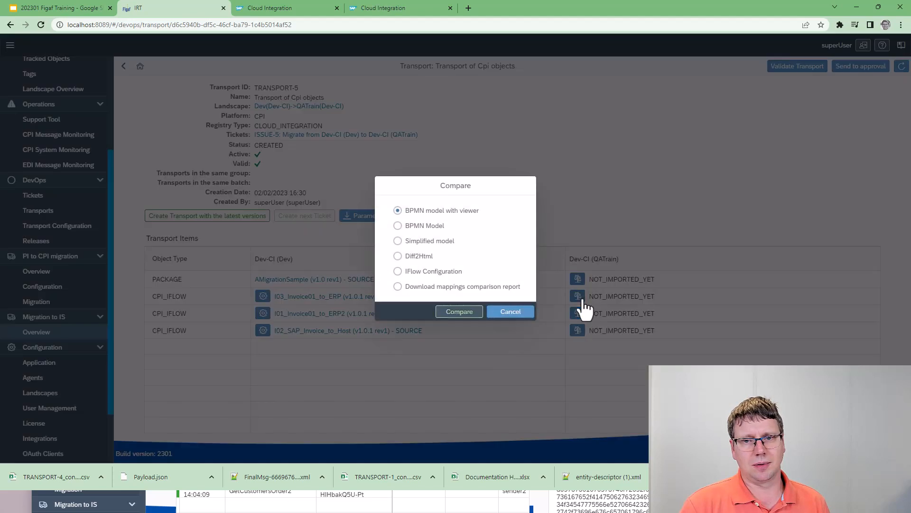
pyautogui.click(410, 229)
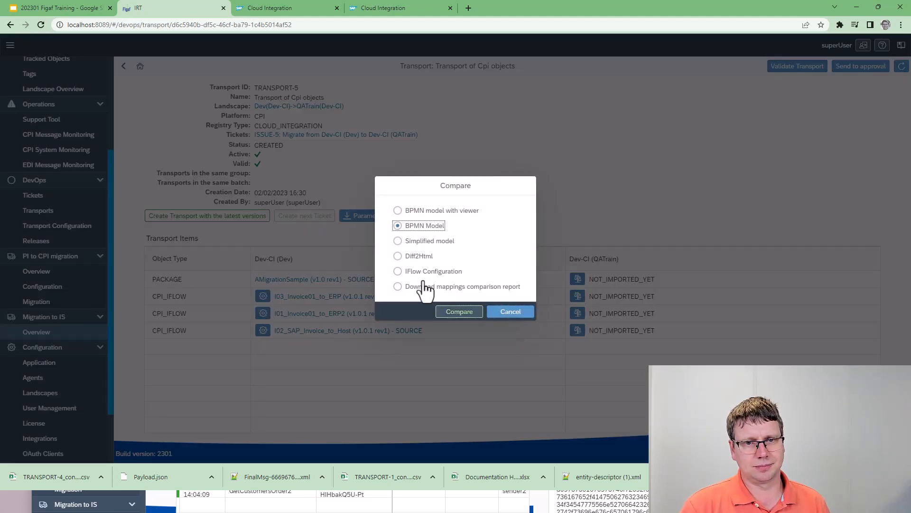
pyautogui.click(421, 274)
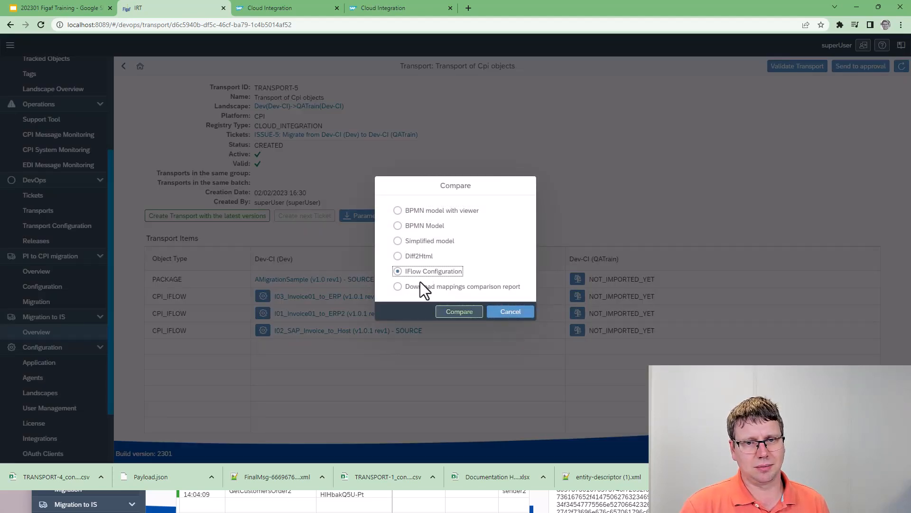
pyautogui.click(398, 256)
pyautogui.click(457, 312)
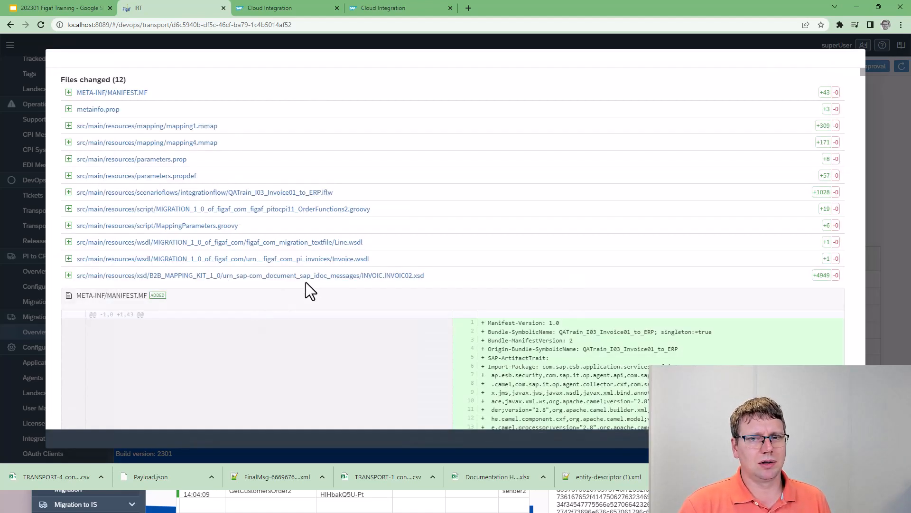
pyautogui.scroll(-3, 523, 335)
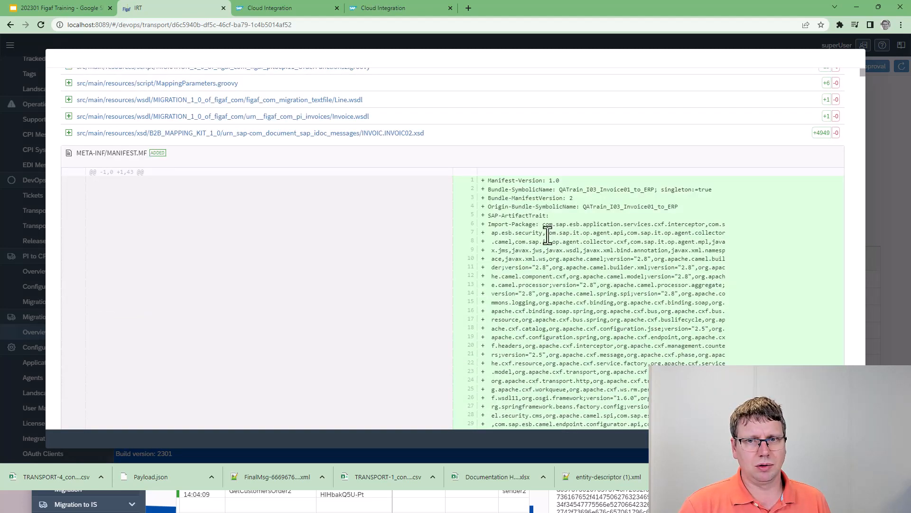
# Highlight the QATrain prefix in the I03_Invoice01_to_ERP manifest, and close the comparison and send TRANSPORT-5 for approval.
pyautogui.moveTo(563, 190); pyautogui.dragTo(587, 192)
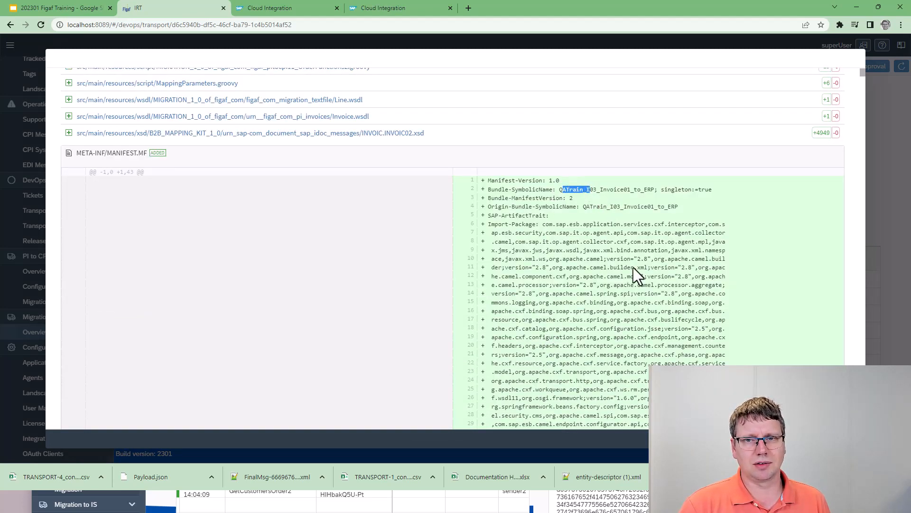
pyautogui.press('Escape')
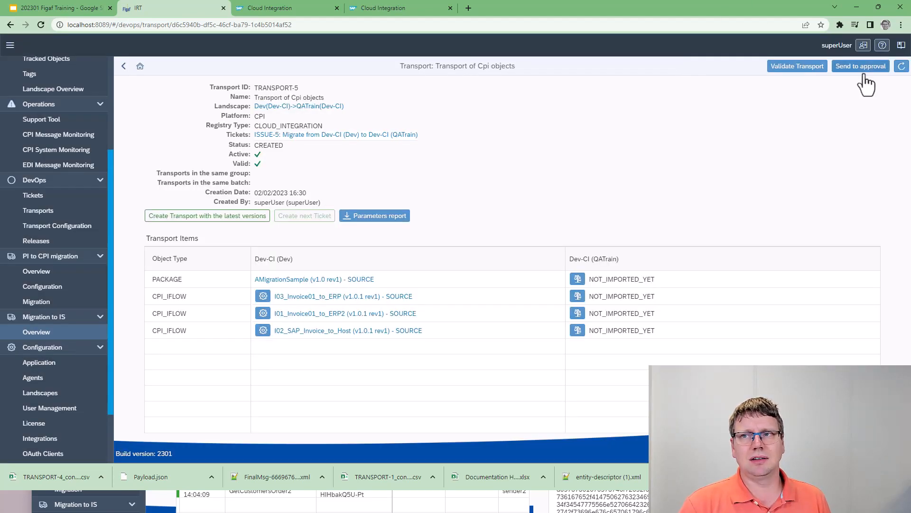
pyautogui.click(861, 68)
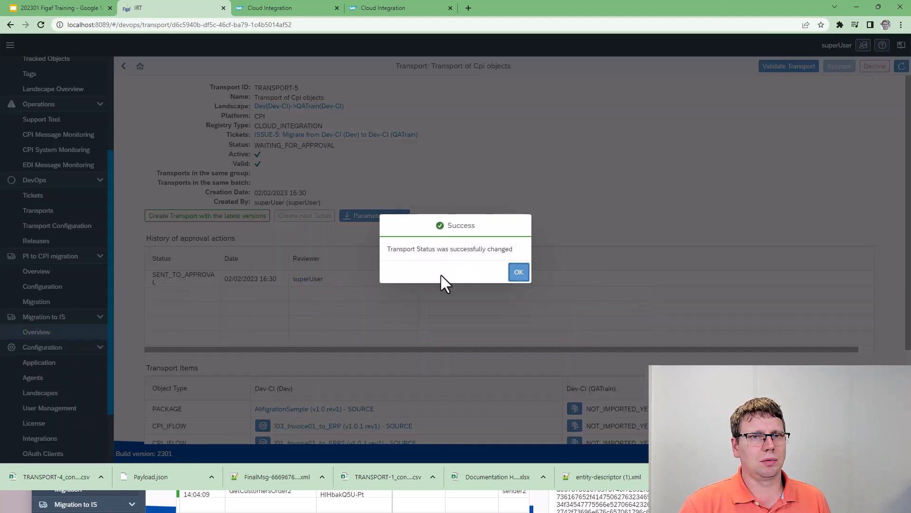
pyautogui.click(517, 275)
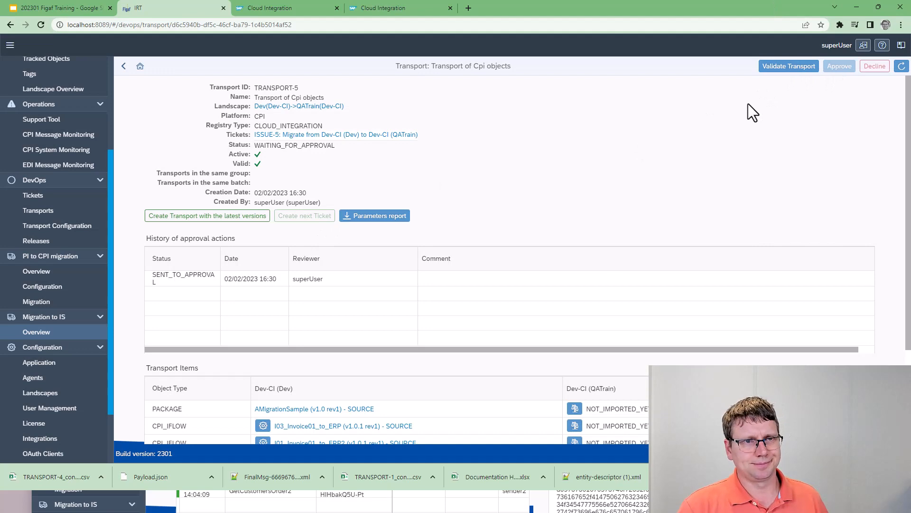
# Switch to the approver's Edge window, approve TRANSPORT-5 and import its items into Dev-CI (QATrain).
pyautogui.click(161, 497)
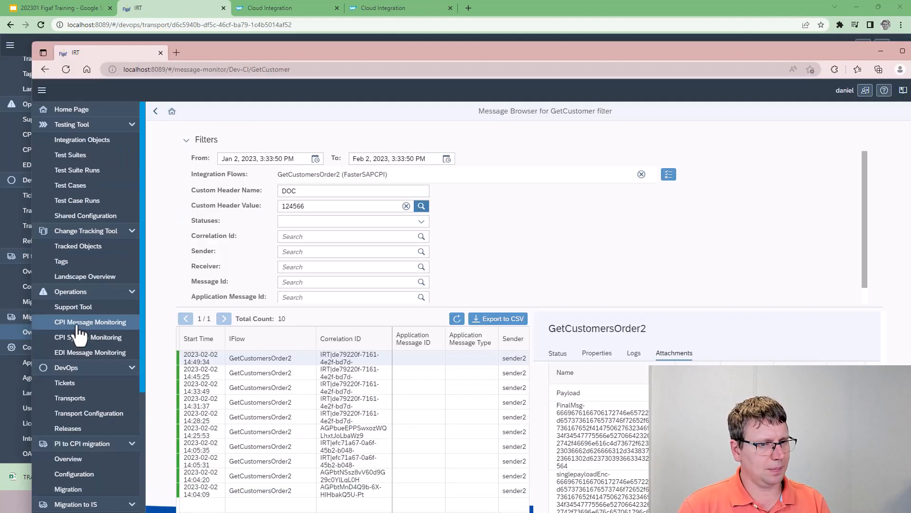
pyautogui.click(67, 263)
pyautogui.click(71, 398)
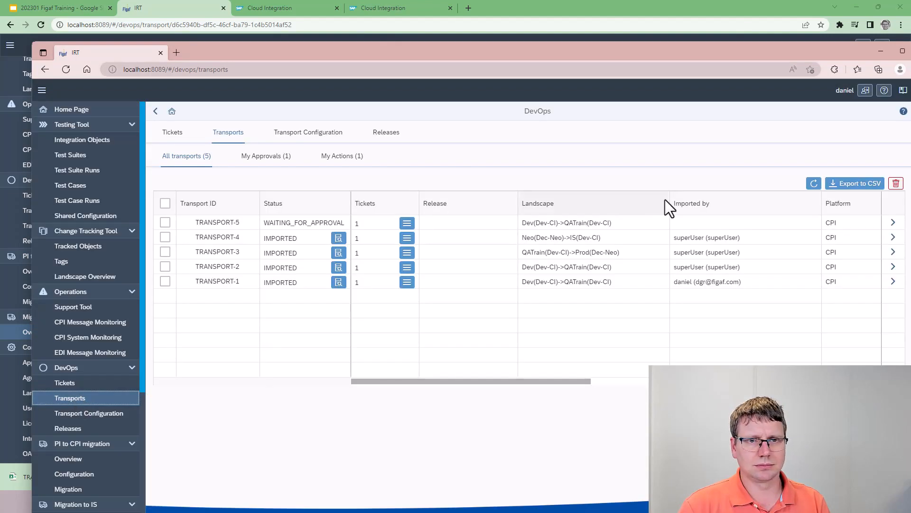
pyautogui.click(893, 223)
pyautogui.click(842, 112)
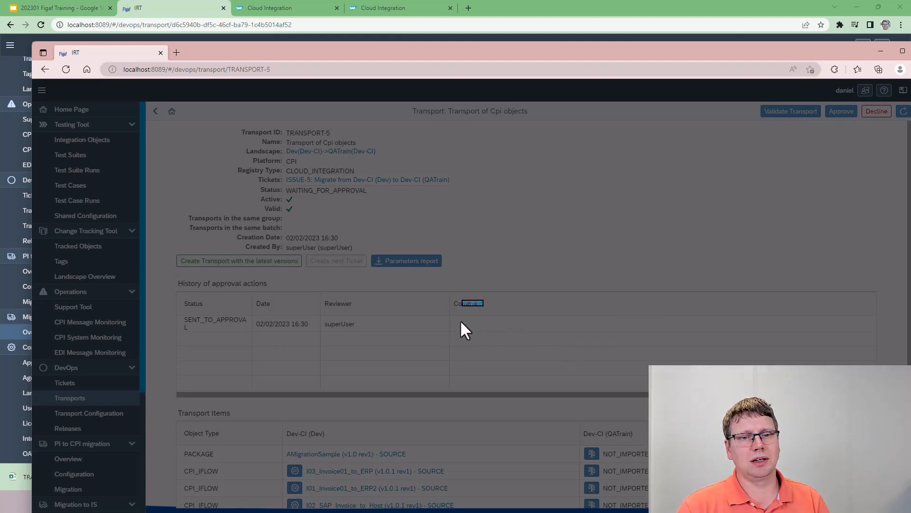
pyautogui.click(540, 331)
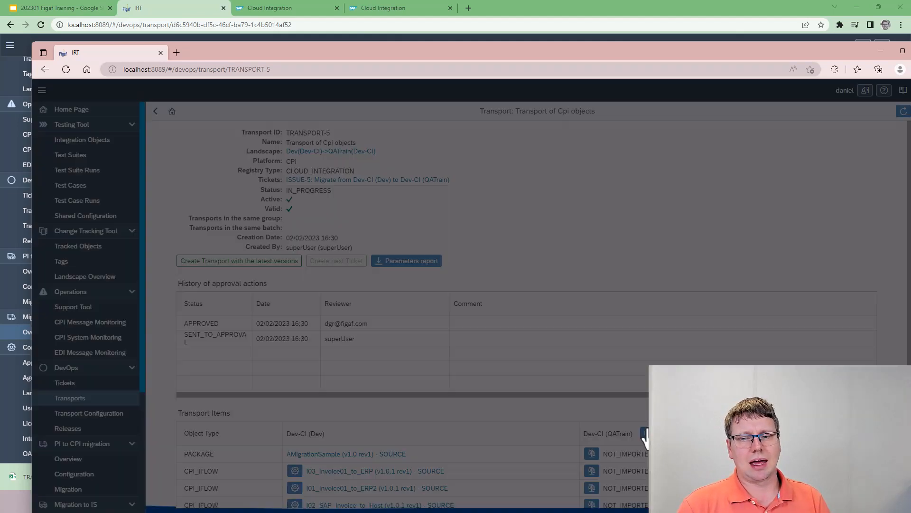
pyautogui.click(644, 433)
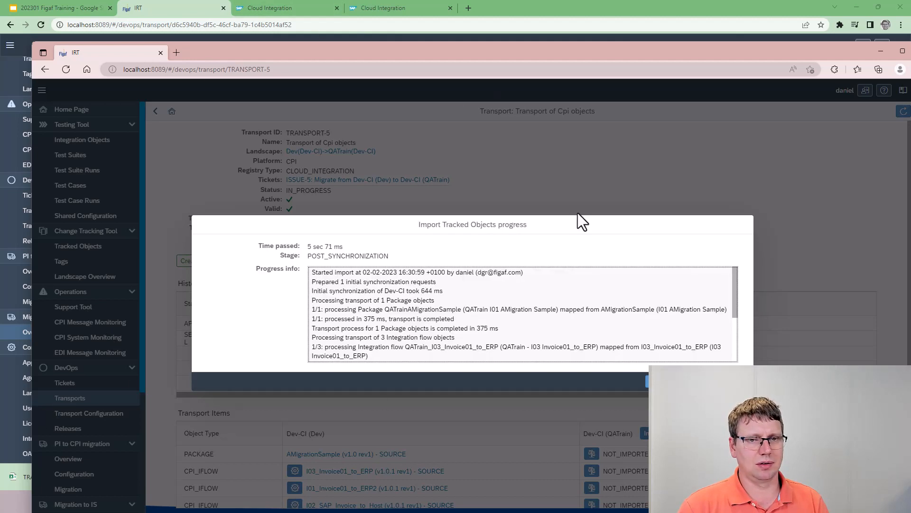
# Back in the superUser Chrome window, inspect the QATrainAMigrationSample package from the Migration to IS overview in Figaf and Integration Suite.
pyautogui.click(612, 1)
pyautogui.click(71, 335)
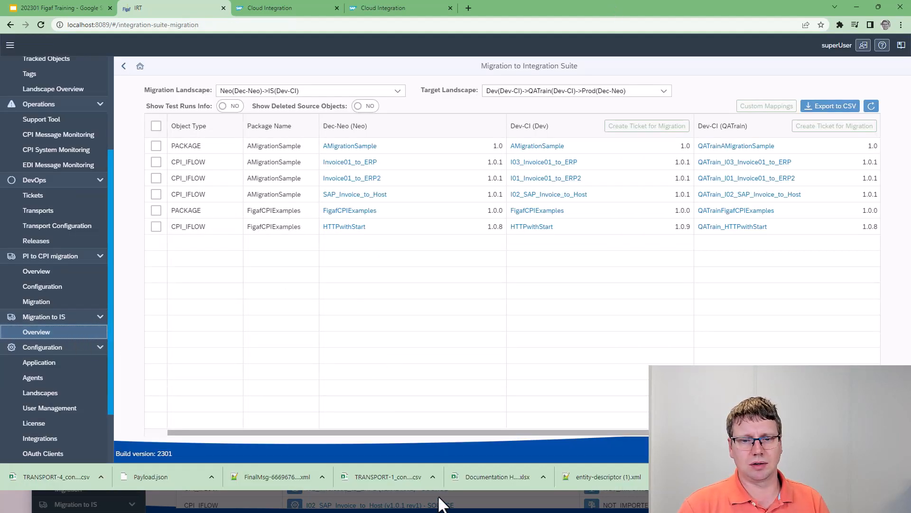
pyautogui.moveTo(447, 432); pyautogui.dragTo(597, 431)
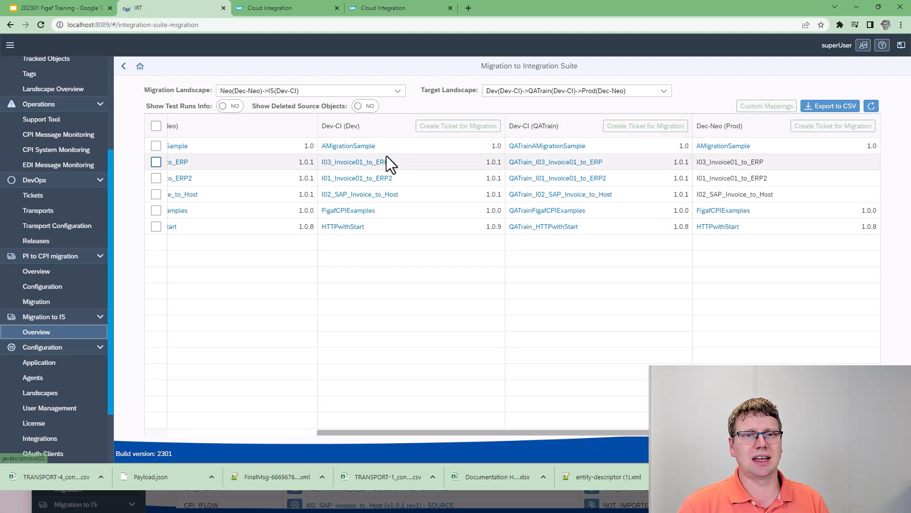
pyautogui.click(569, 148)
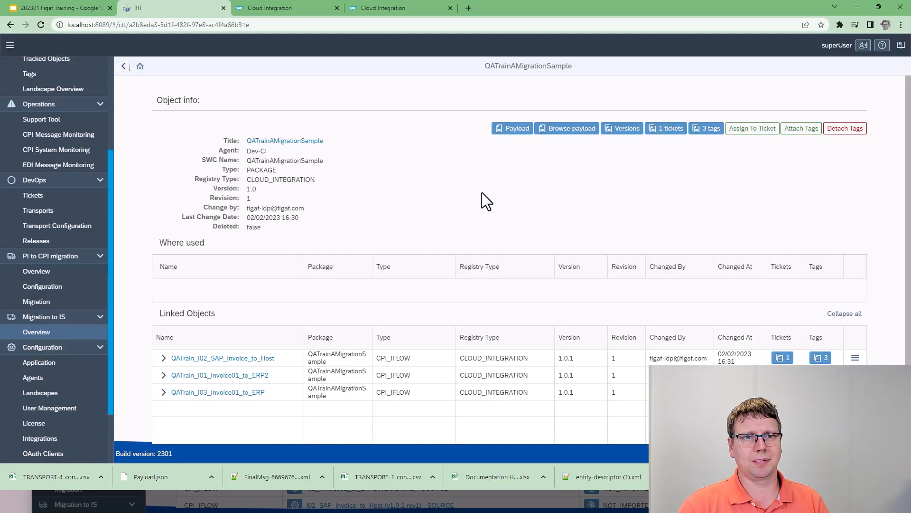
pyautogui.click(271, 142)
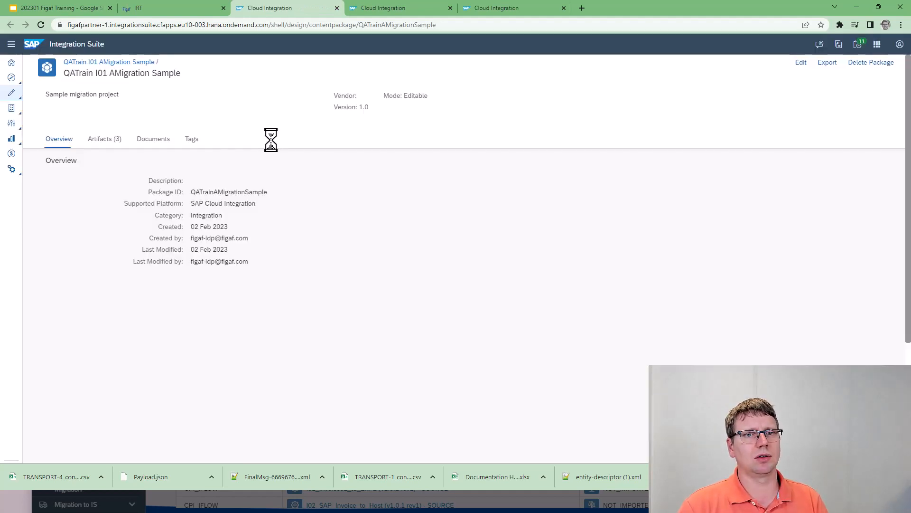
pyautogui.hotkey('ctrl', 'w')
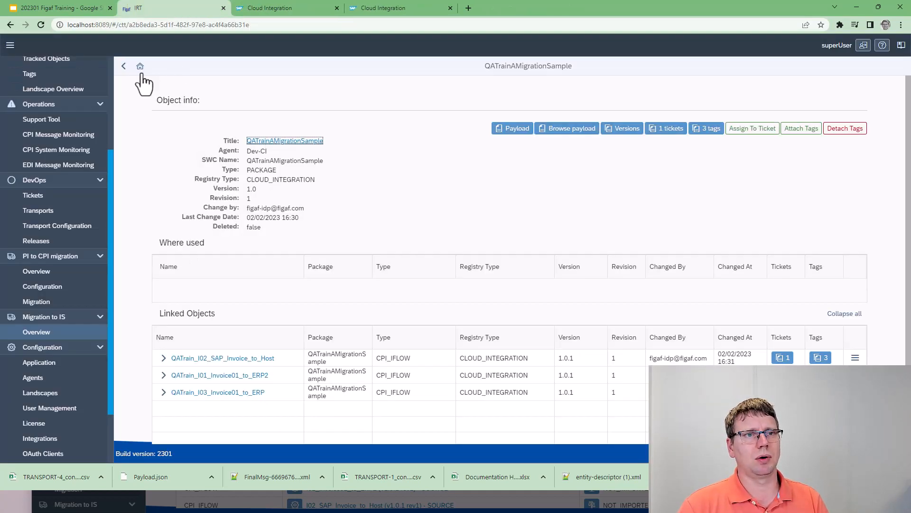
pyautogui.click(124, 66)
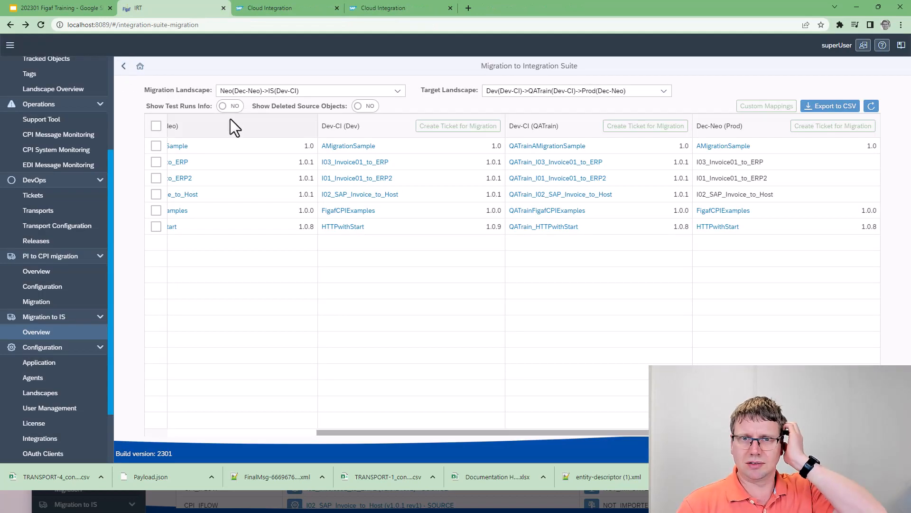
# Show the test runs info in the migration overview and review the Last Result columns across Dev, QATrain and Prod.
pyautogui.click(229, 107)
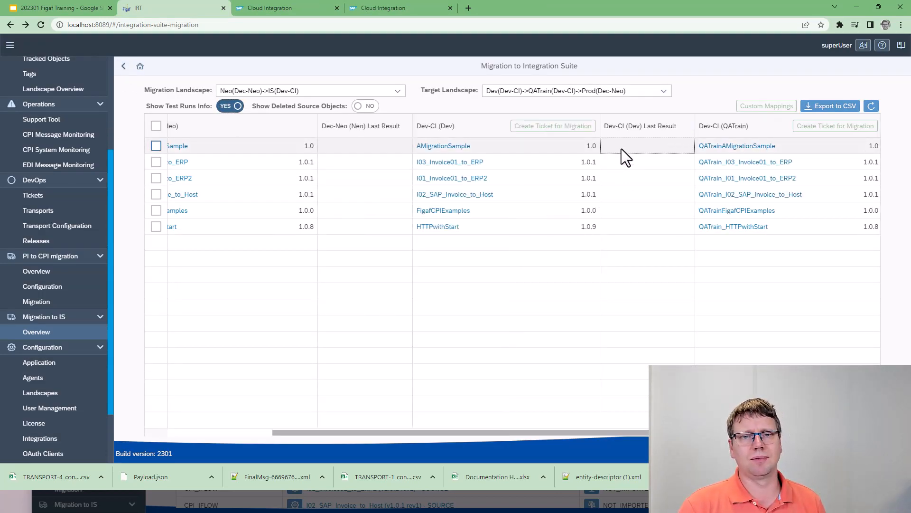
pyautogui.moveTo(622, 149)
pyautogui.mouseDown()
pyautogui.moveTo(648, 214)
pyautogui.moveTo(627, 166)
pyautogui.mouseUp()
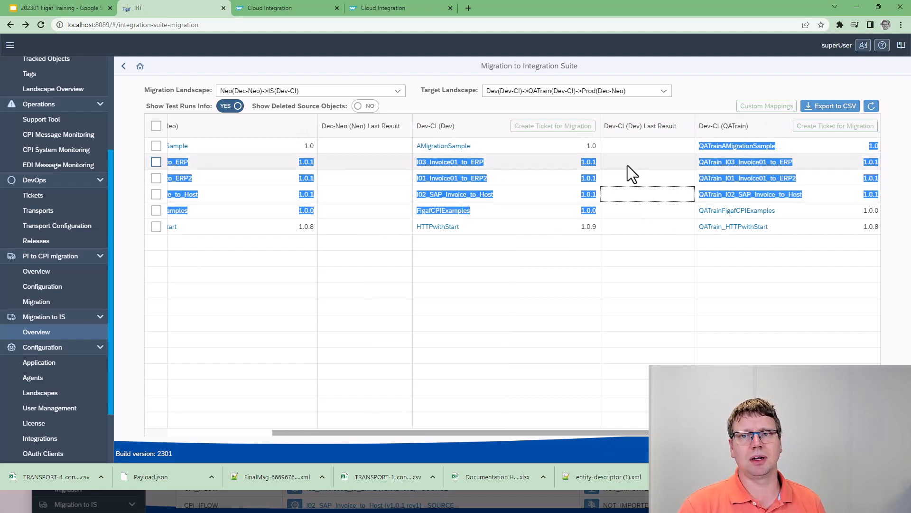
pyautogui.click(623, 162)
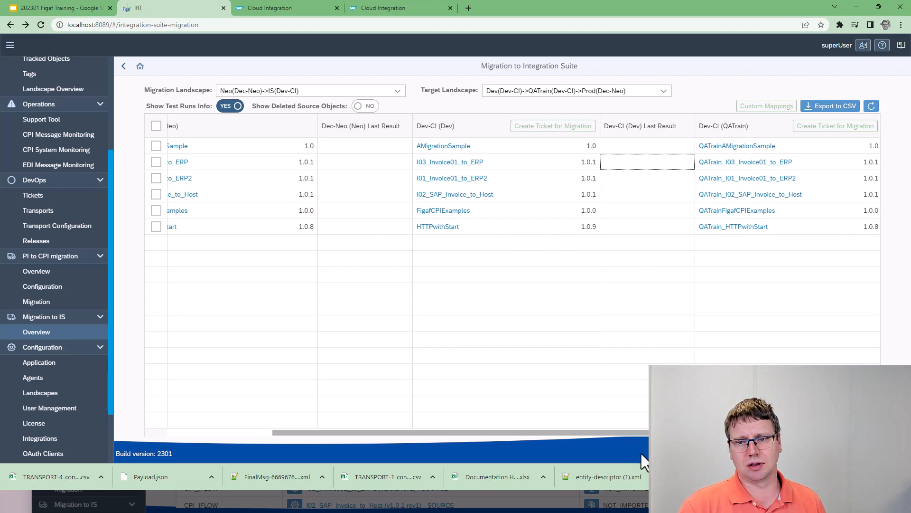
pyautogui.moveTo(634, 432); pyautogui.dragTo(846, 432)
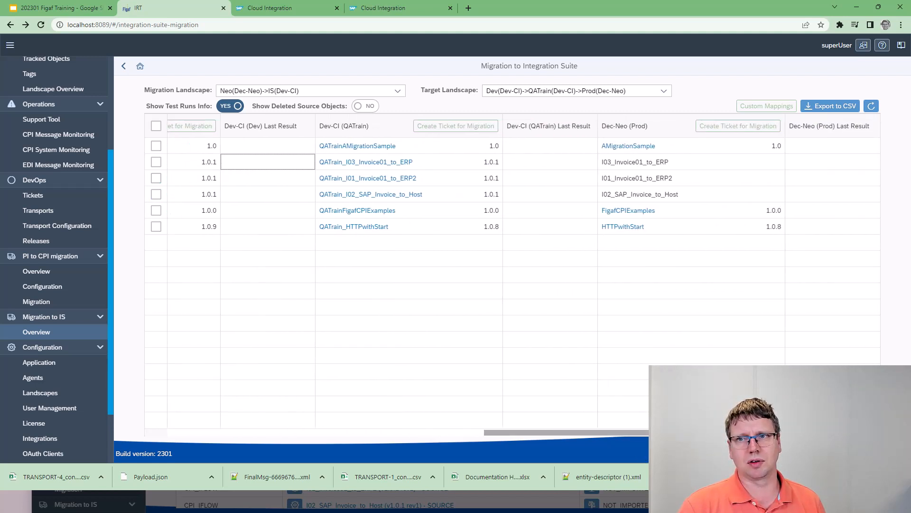
# Export the migration overview to CSV and open it in Excel, fitting the Package Name and Dec-Neo (Neo) name columns to their content.
pyautogui.click(830, 106)
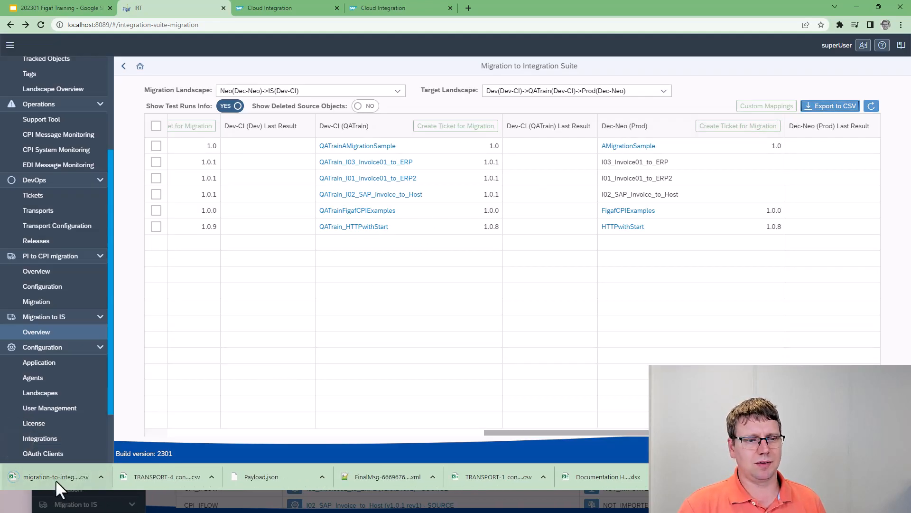
pyautogui.click(55, 480)
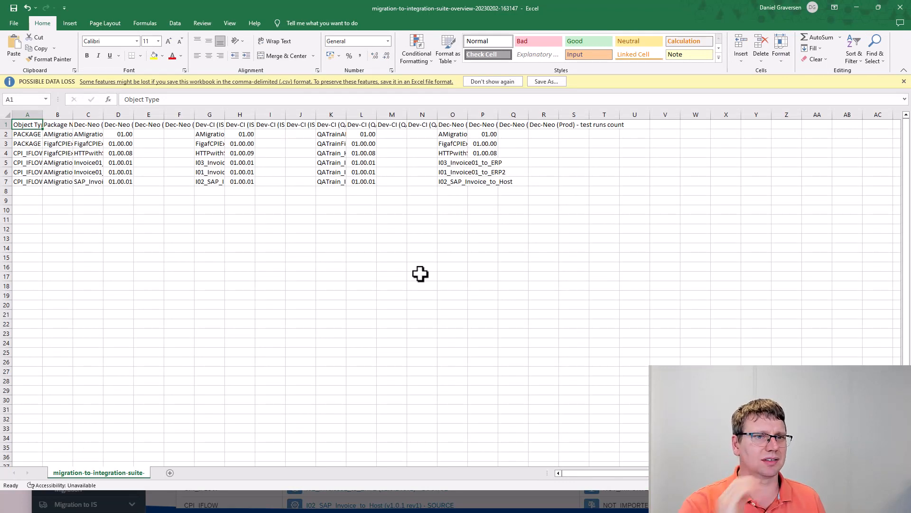
pyautogui.click(126, 162)
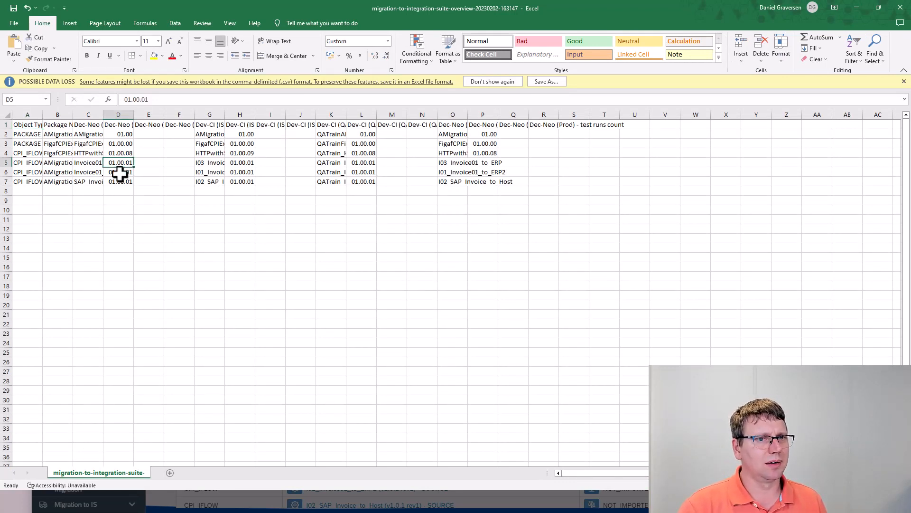
pyautogui.click(117, 150)
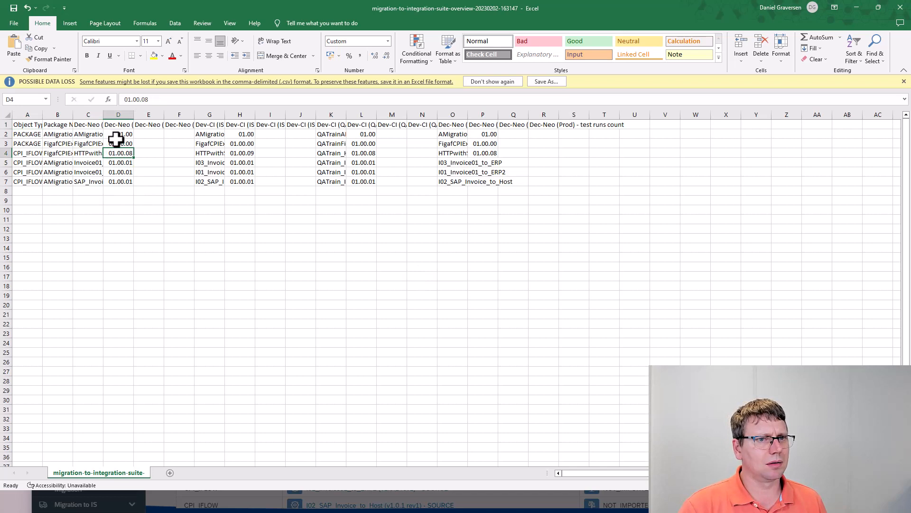
pyautogui.click(119, 183)
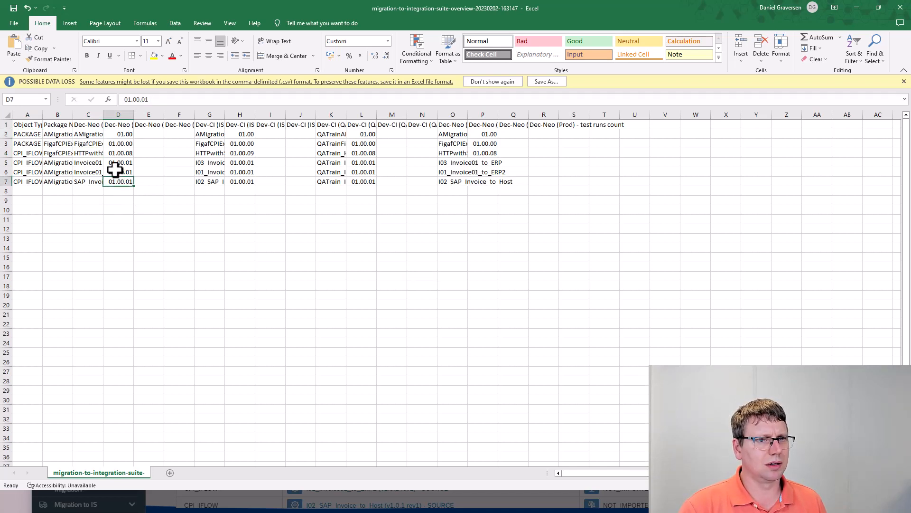
pyautogui.doubleClick(103, 115)
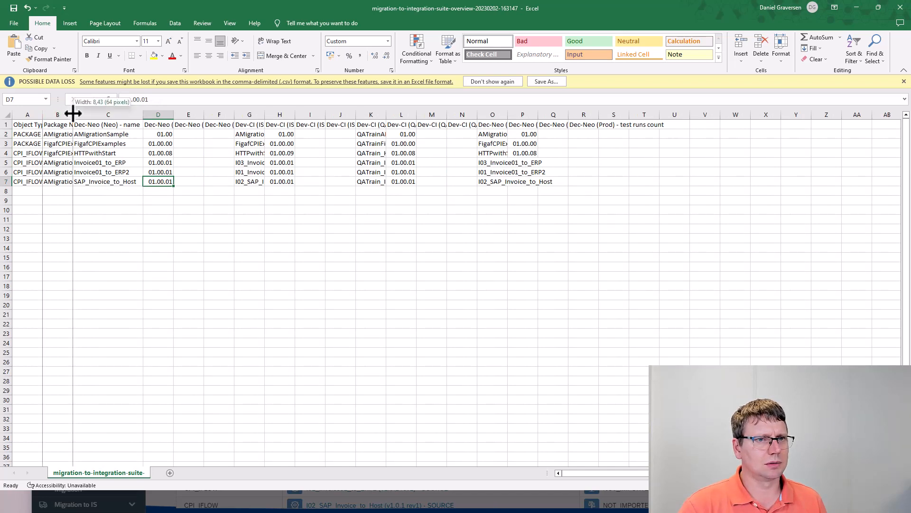
pyautogui.doubleClick(72, 114)
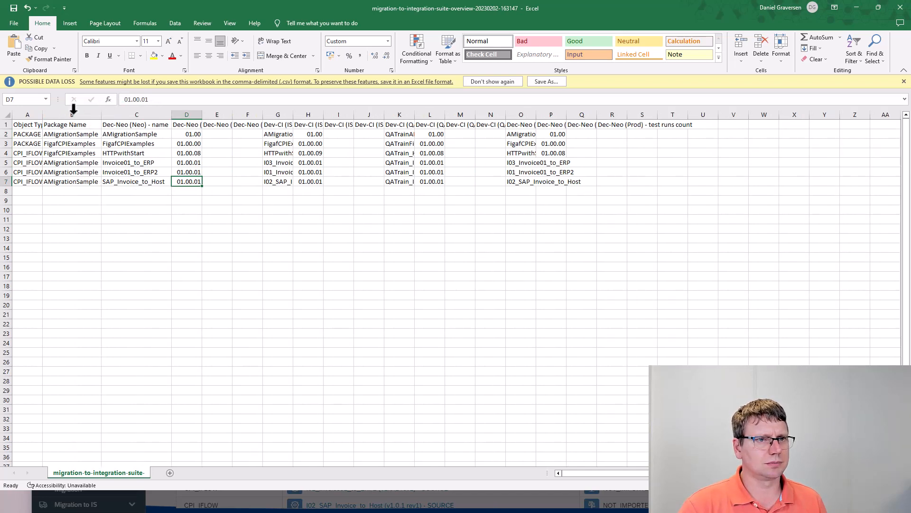
# Examine the version, last result and test runs count columns for Dec-Neo (Neo) in the exported overview, and return to Figaf in Chrome.
pyautogui.click(189, 143)
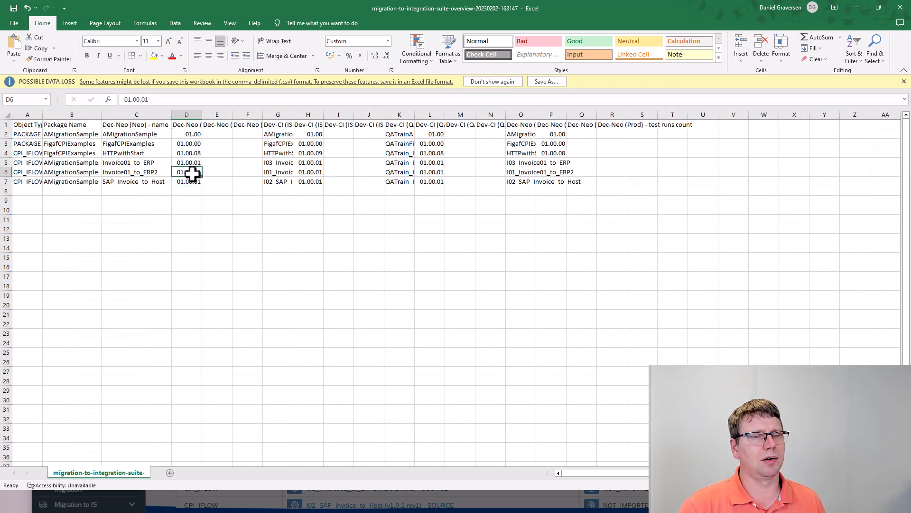
pyautogui.click(198, 153)
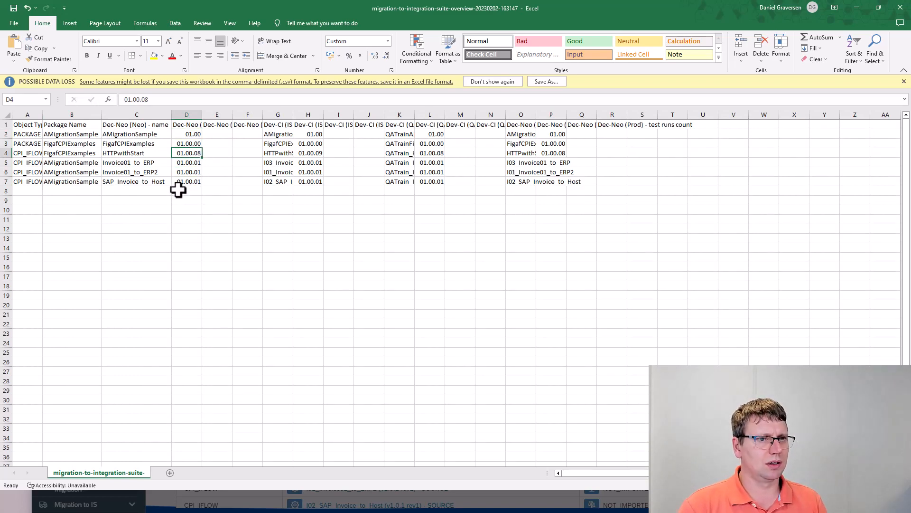
pyautogui.hotkey('alt', 'Tab')
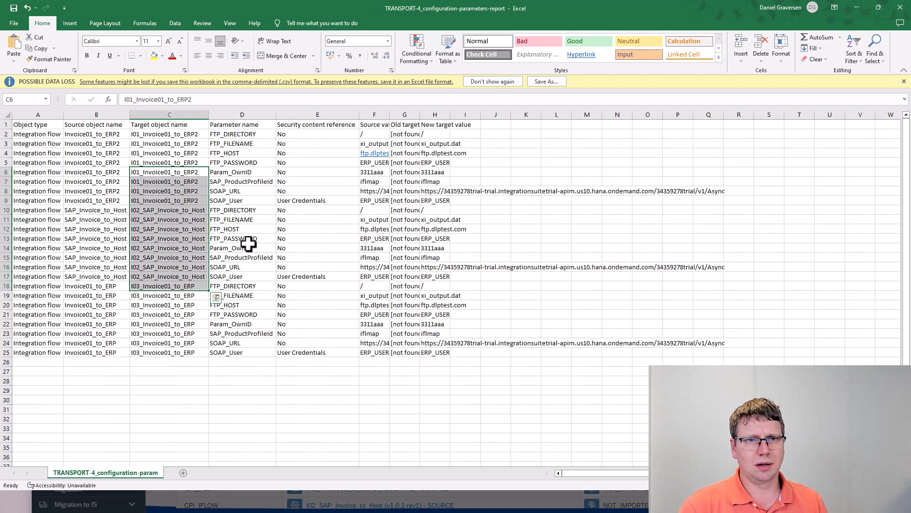
pyautogui.hotkey('alt', 'Tab')
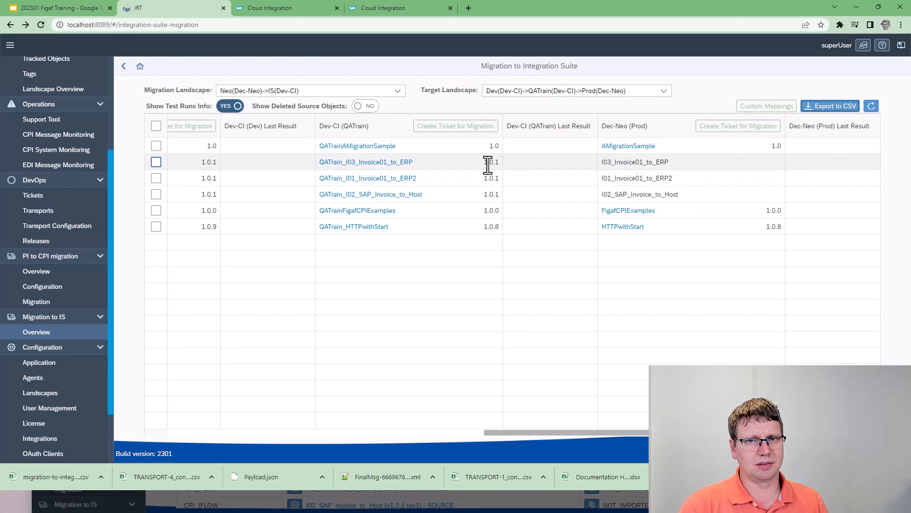
pyautogui.hotkey('alt', 'Tab')
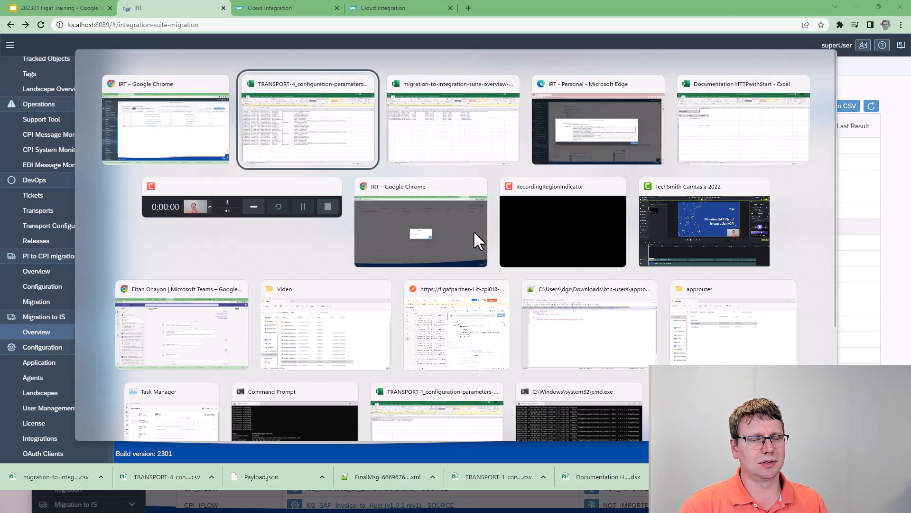
pyautogui.hotkey('alt', 'Tab')
pyautogui.press('Tab')
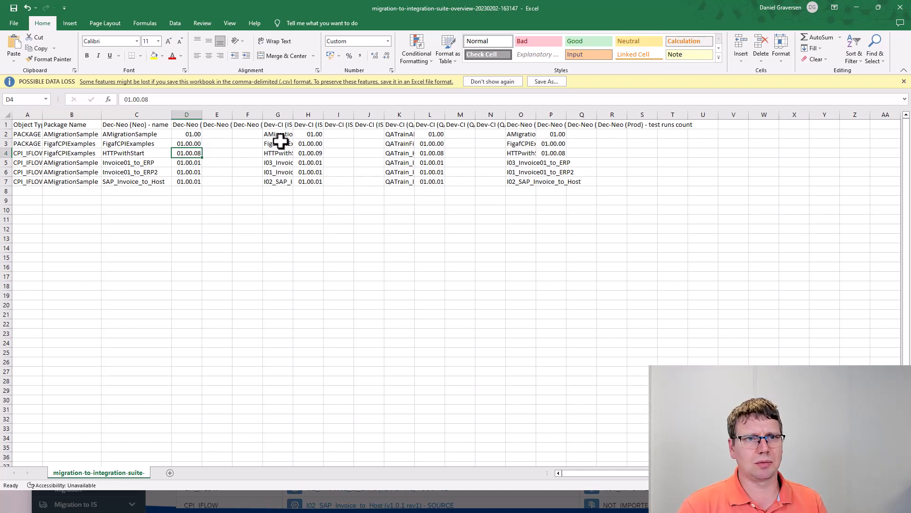
pyautogui.click(218, 124)
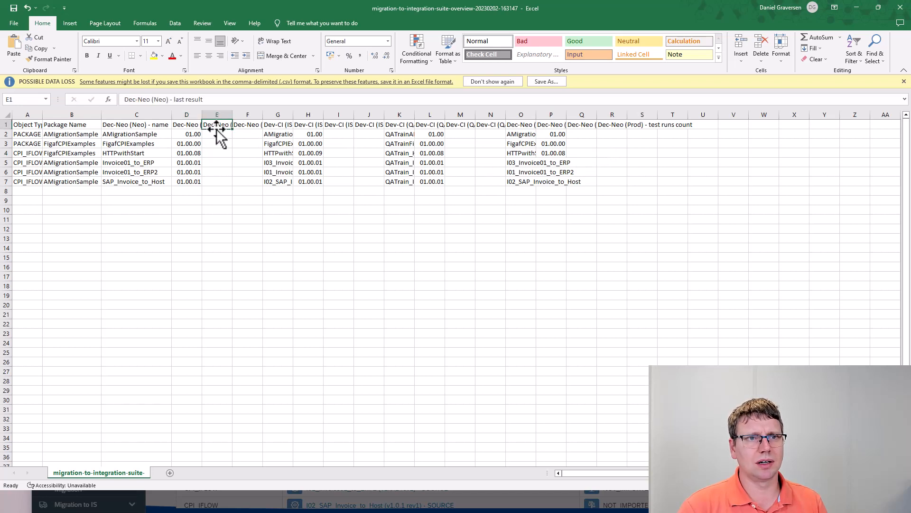
pyautogui.click(250, 124)
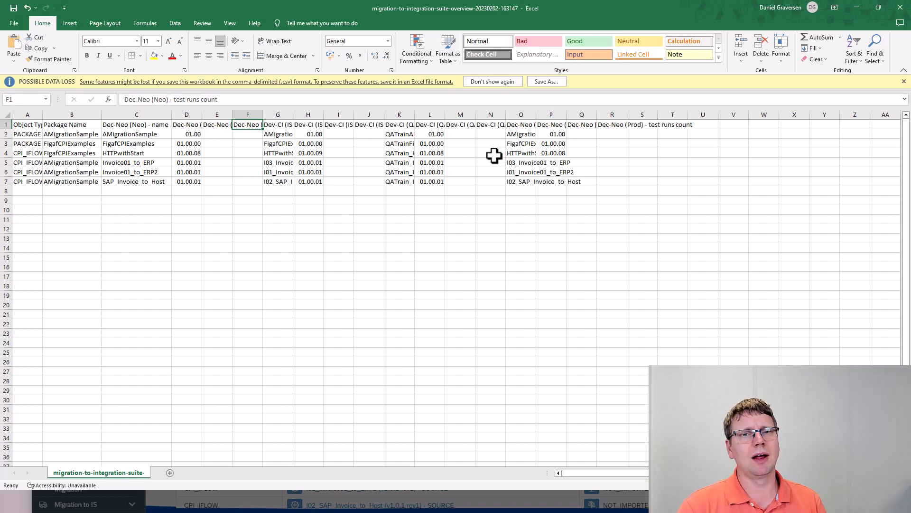
pyautogui.hotkey('alt', 'Tab')
pyautogui.hotkey('alt', 'Tab')
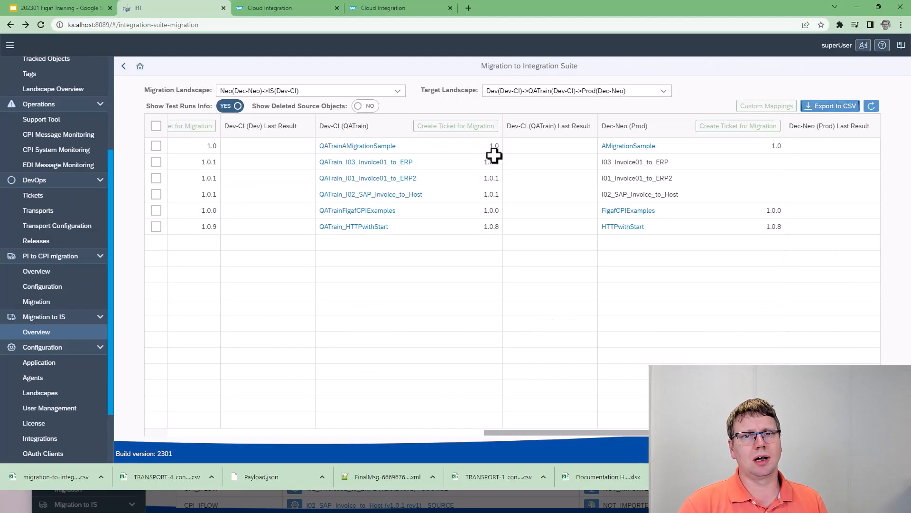
# Switch to Integration Suite and review the Manage Security, Manage Stores and Manage Locks sections of its monitoring overview.
pyautogui.click(393, 432)
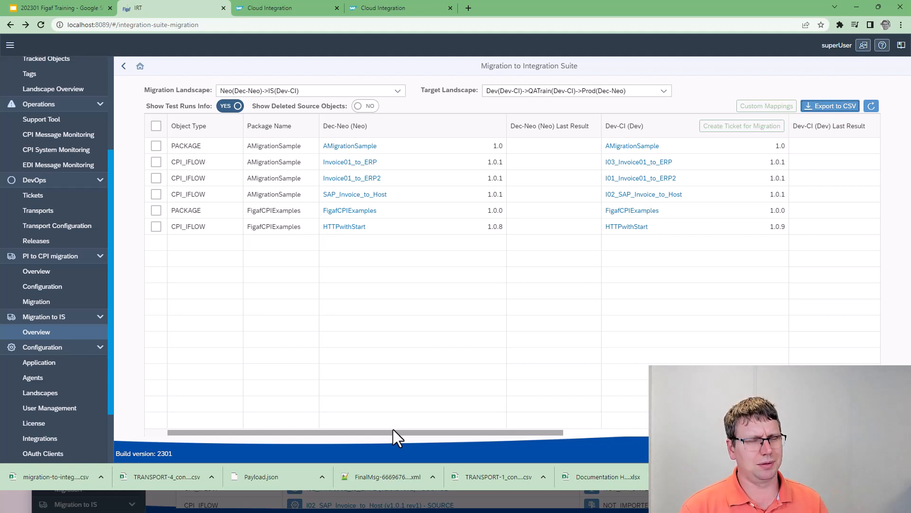
pyautogui.click(259, 4)
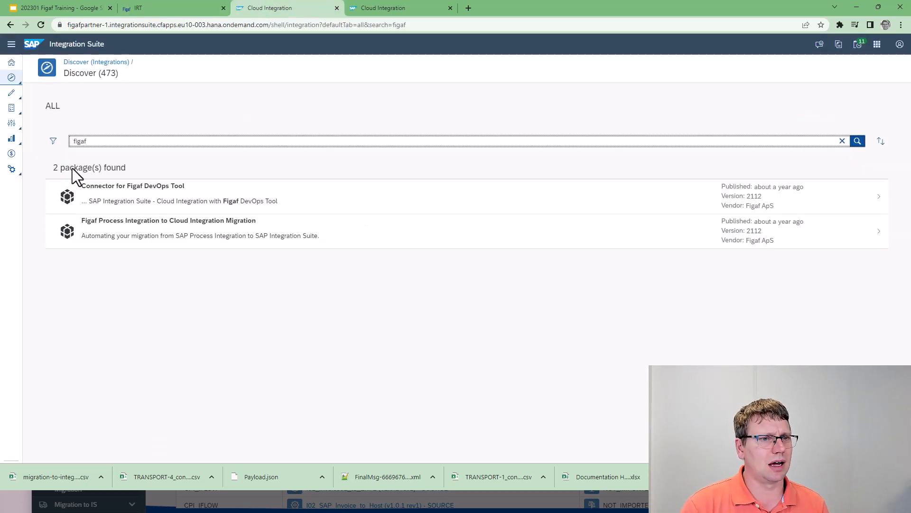
pyautogui.moveTo(19, 144)
pyautogui.click(49, 162)
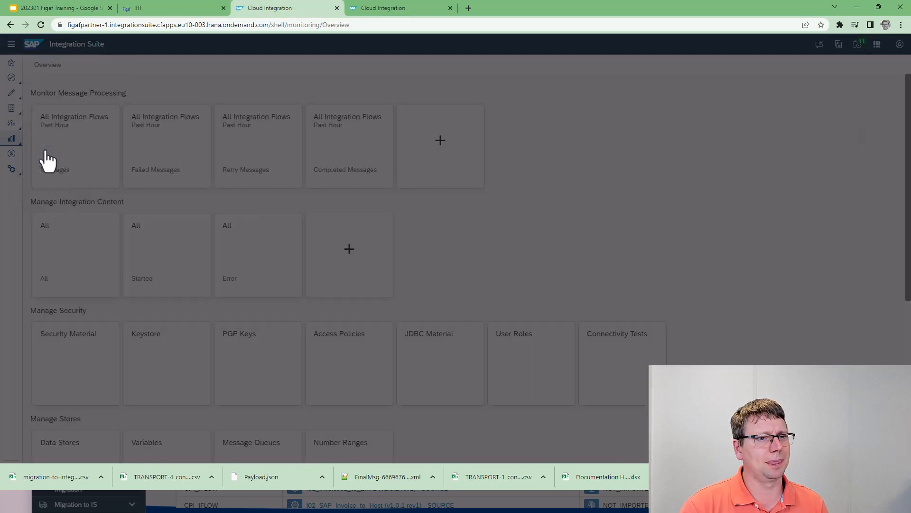
pyautogui.scroll(-6, 109, 313)
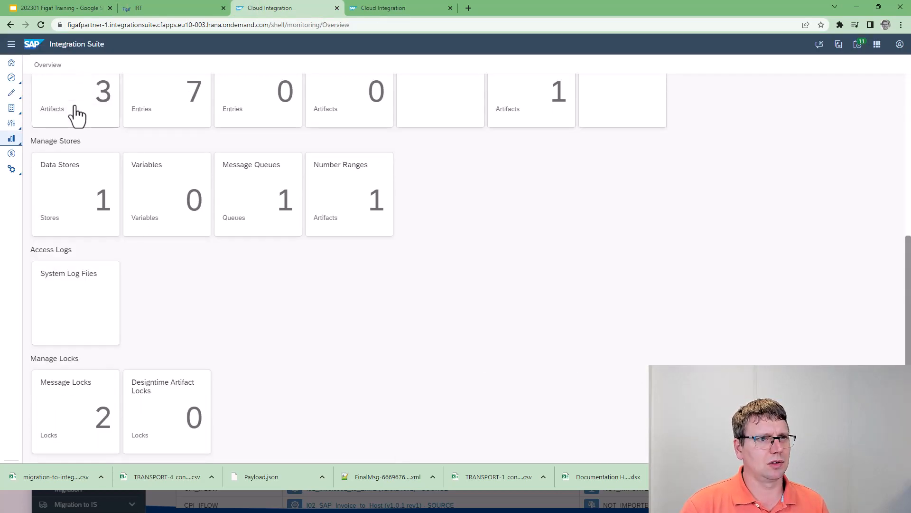
pyautogui.scroll(1, 83, 130)
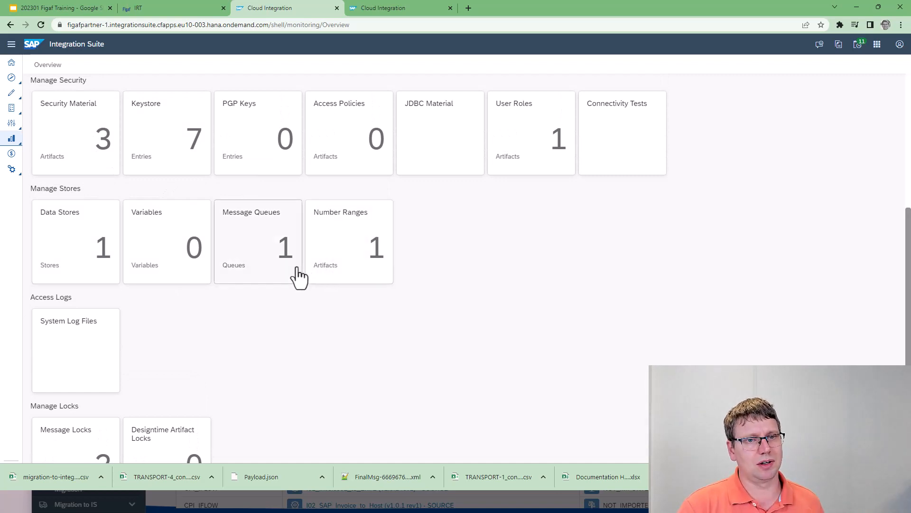
pyautogui.scroll(-1, 189, 358)
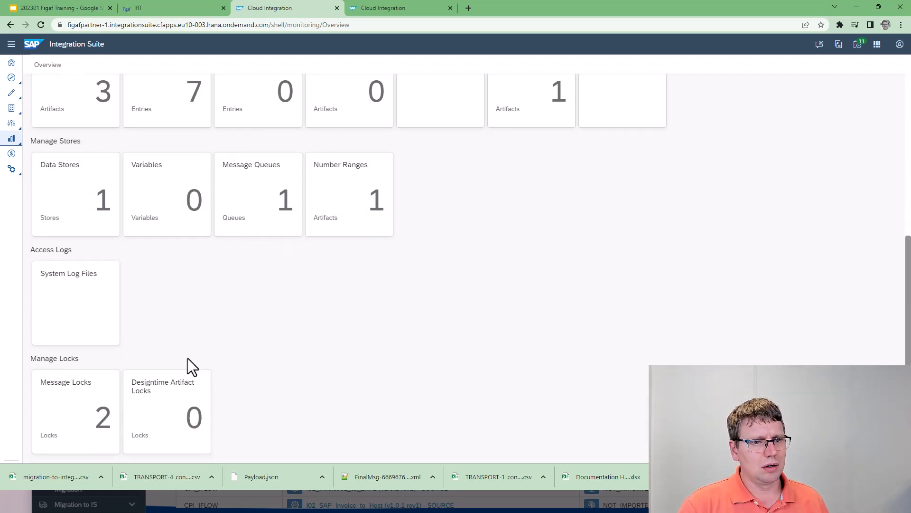
pyautogui.scroll(2, 187, 358)
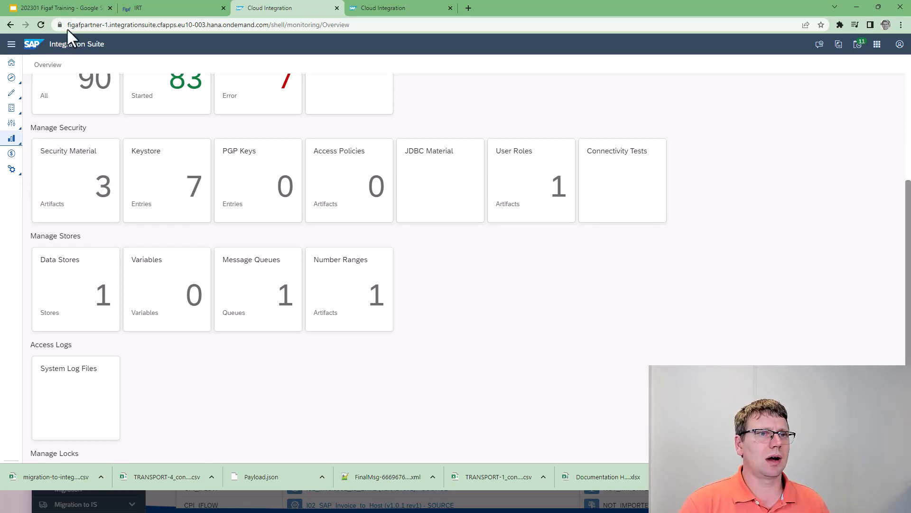
# Switch to the 202301 Figaf Training presentation in Google Slides and start the slideshow from slide 93, the Integration Suite Migration title.
pyautogui.click(72, 8)
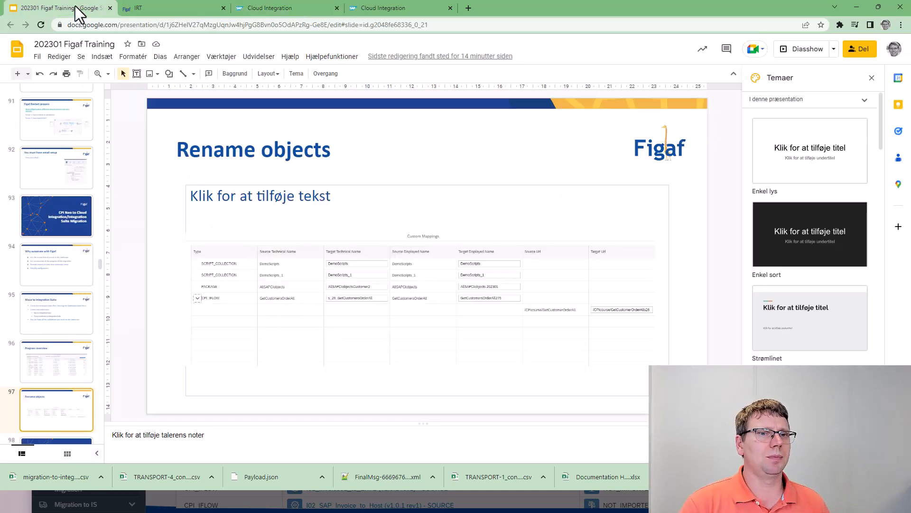
pyautogui.click(65, 223)
pyautogui.click(805, 49)
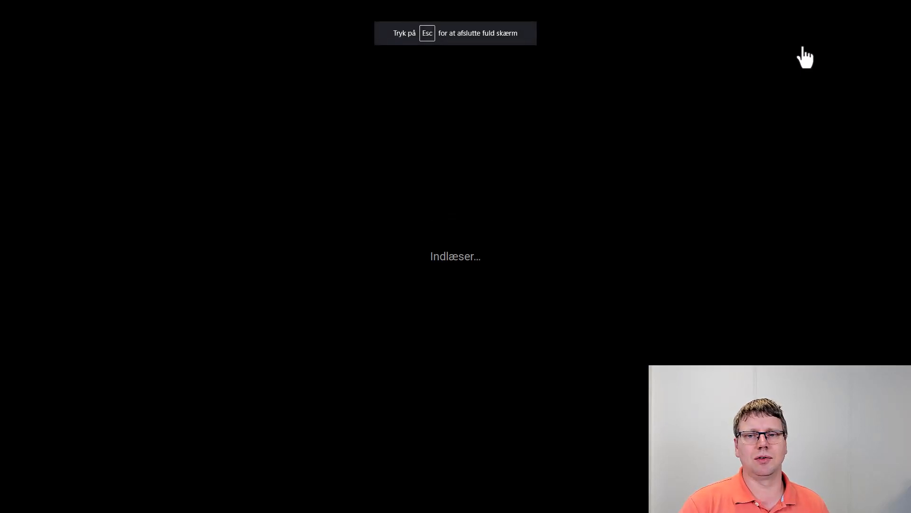